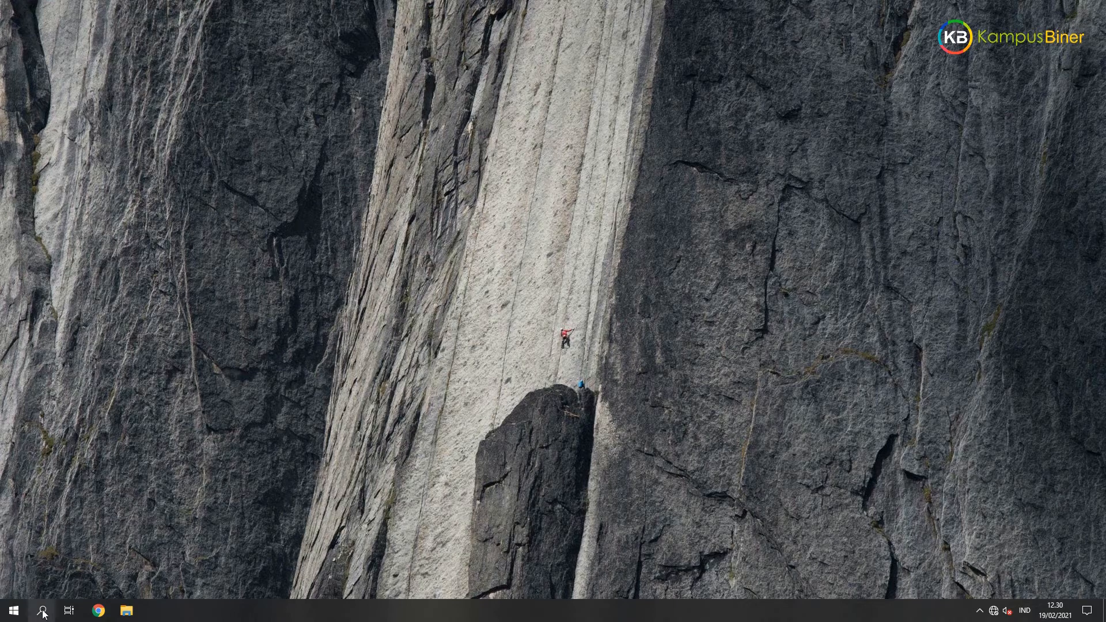
- Launch Tableau Public and connect to the Global Superstore Microsoft Excel workbook
{"action": "left_click", "coordinate": [37, 613]}
{"action": "type", "text": "tabl"}
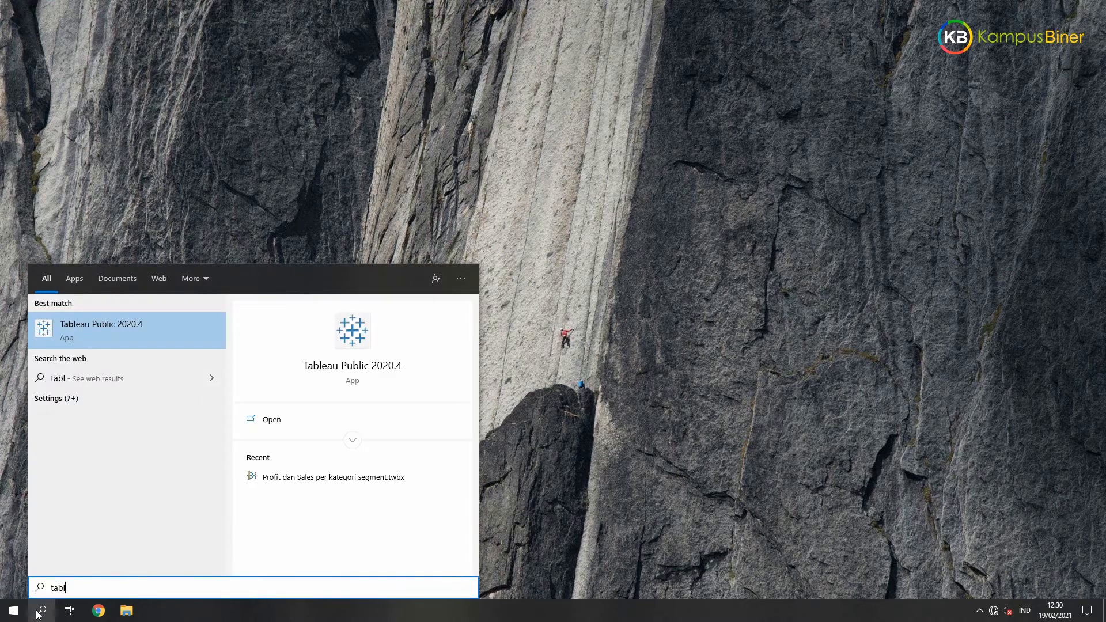
{"action": "key", "text": "Return"}
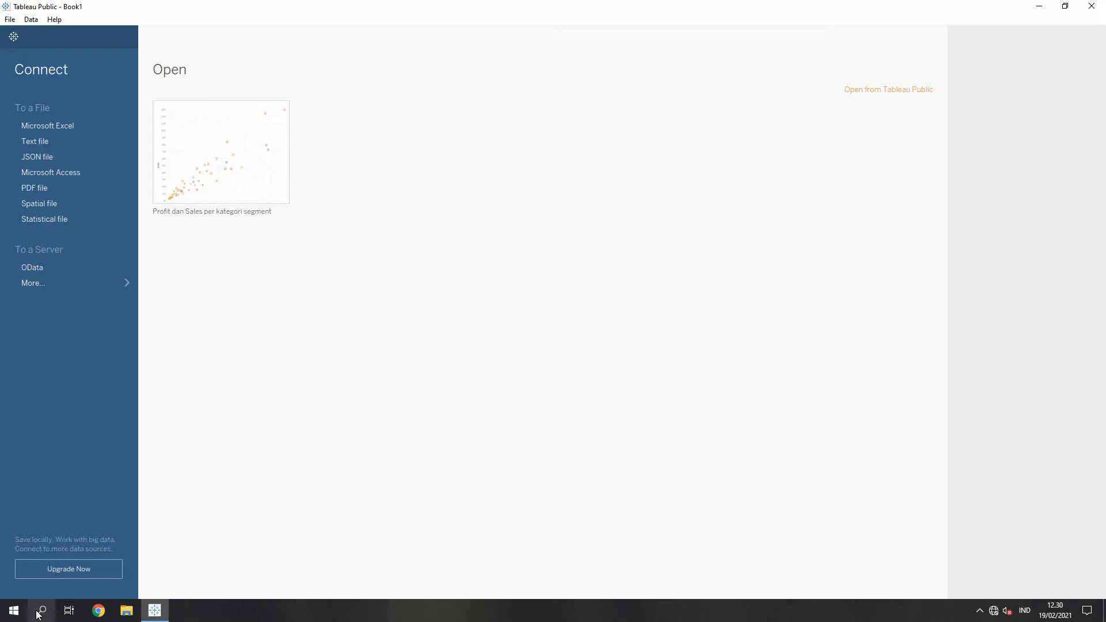
{"action": "left_click", "coordinate": [50, 123]}
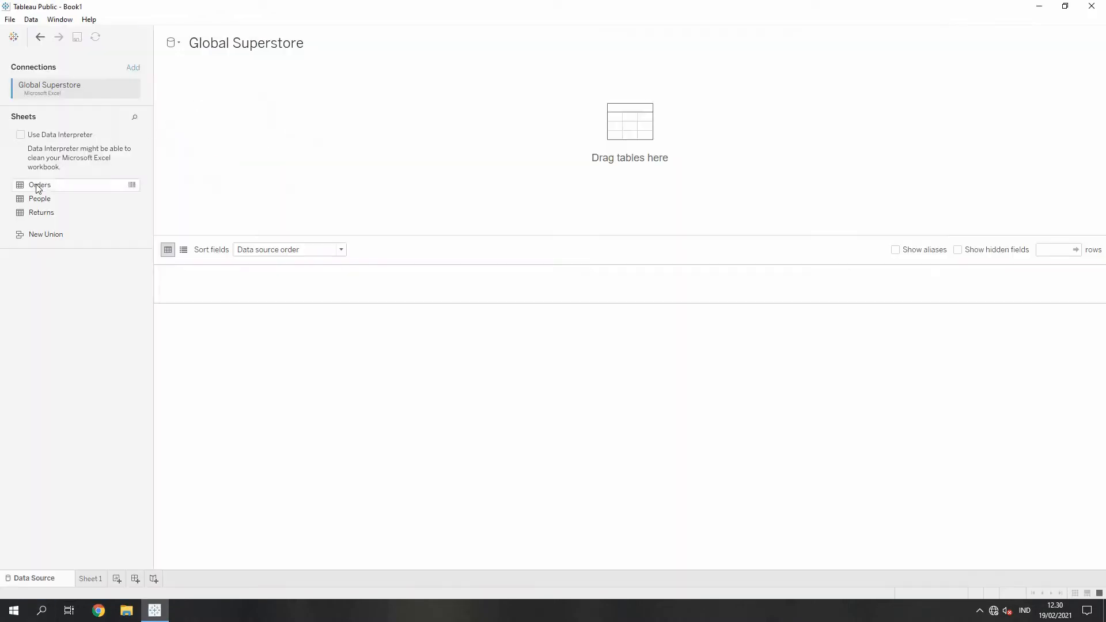
- Add the Orders sheet to the data source and left join it with the Returns sheet
{"action": "left_click_drag", "start_coordinate": [40, 184], "coordinate": [255, 114]}
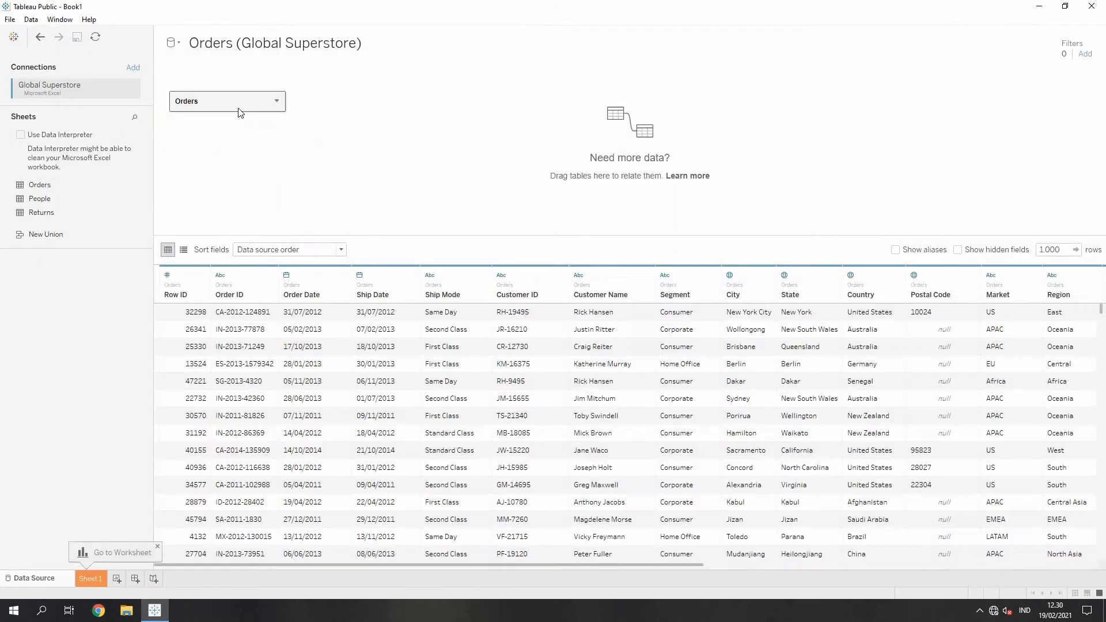
{"action": "left_click_drag", "start_coordinate": [41, 212], "coordinate": [363, 120]}
{"action": "left_click", "coordinate": [353, 113]}
{"action": "left_click", "coordinate": [288, 194]}
{"action": "left_click", "coordinate": [263, 280]}
{"action": "left_click", "coordinate": [325, 154]}
{"action": "left_click", "coordinate": [459, 133]}
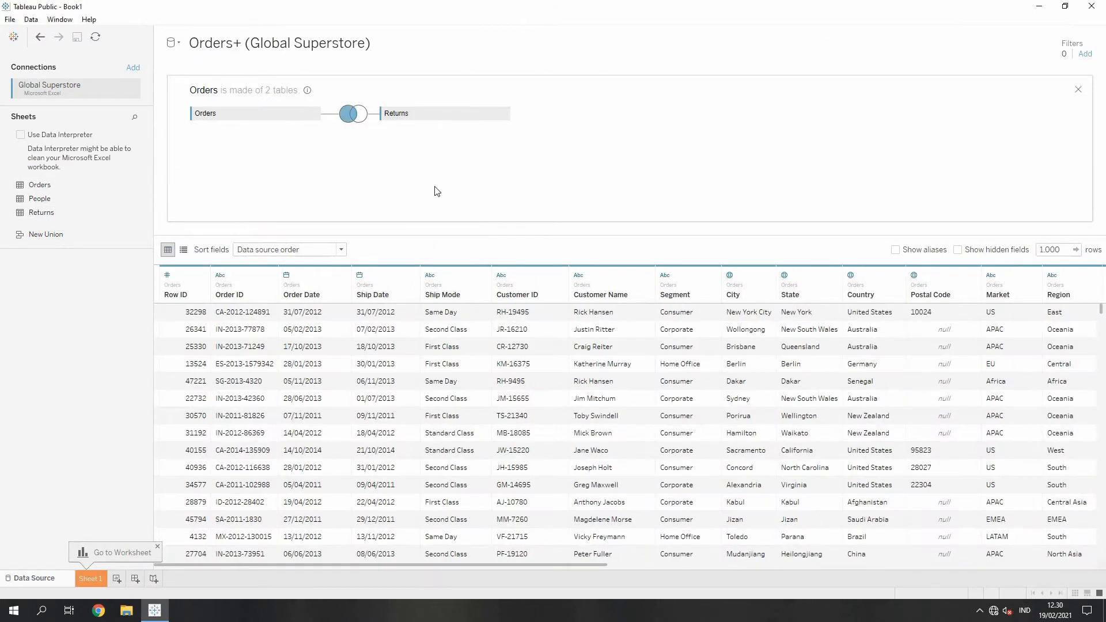
- Split the Order ID column and rename the first resulting column as Distributor
{"action": "right_click", "coordinate": [238, 292]}
{"action": "left_click", "coordinate": [264, 381]}
{"action": "right_click", "coordinate": [308, 293]}
{"action": "left_click", "coordinate": [336, 314]}
{"action": "type", "text": "Distributor"}
{"action": "key", "text": "Return"}
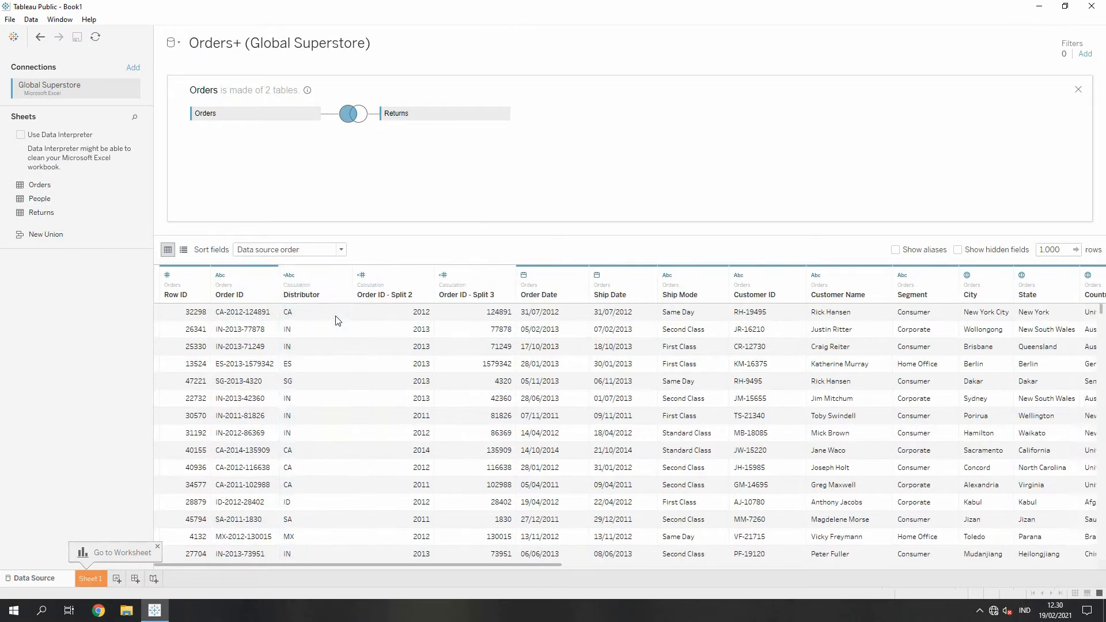
- Remove the Order ID - Split 2 and Order ID - Split 3 columns from the data source grid
{"action": "right_click", "coordinate": [370, 293]}
{"action": "left_click", "coordinate": [392, 351]}
{"action": "right_click", "coordinate": [380, 293]}
{"action": "left_click", "coordinate": [409, 351]}
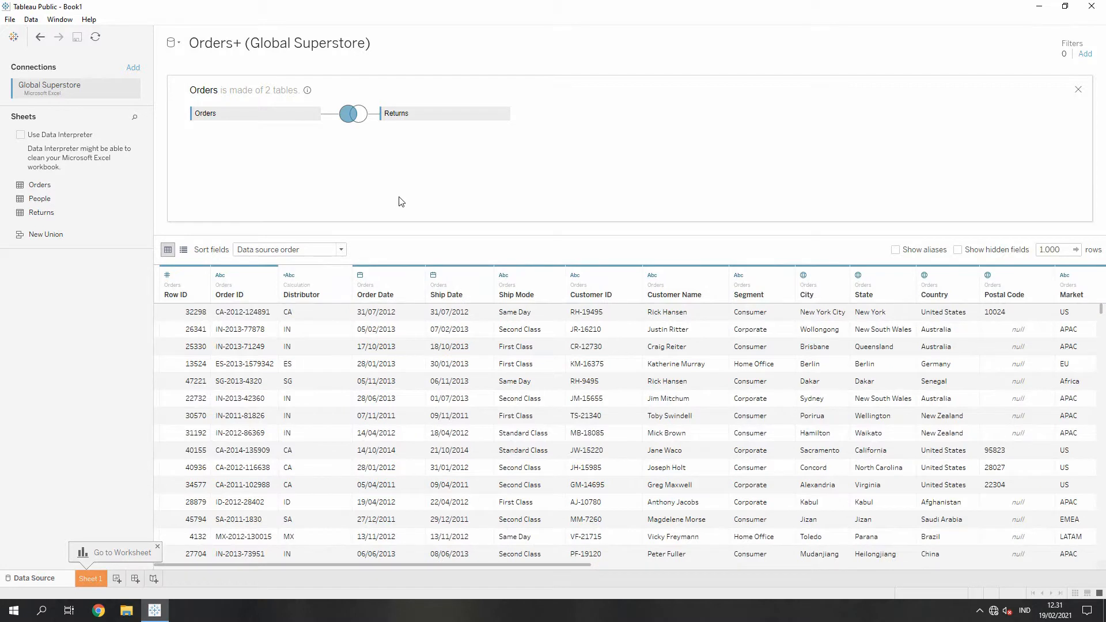
- In Sheet 1, plot the sum of Sales in the rows against the year of Order Date in the columns
{"action": "left_click", "coordinate": [88, 580]}
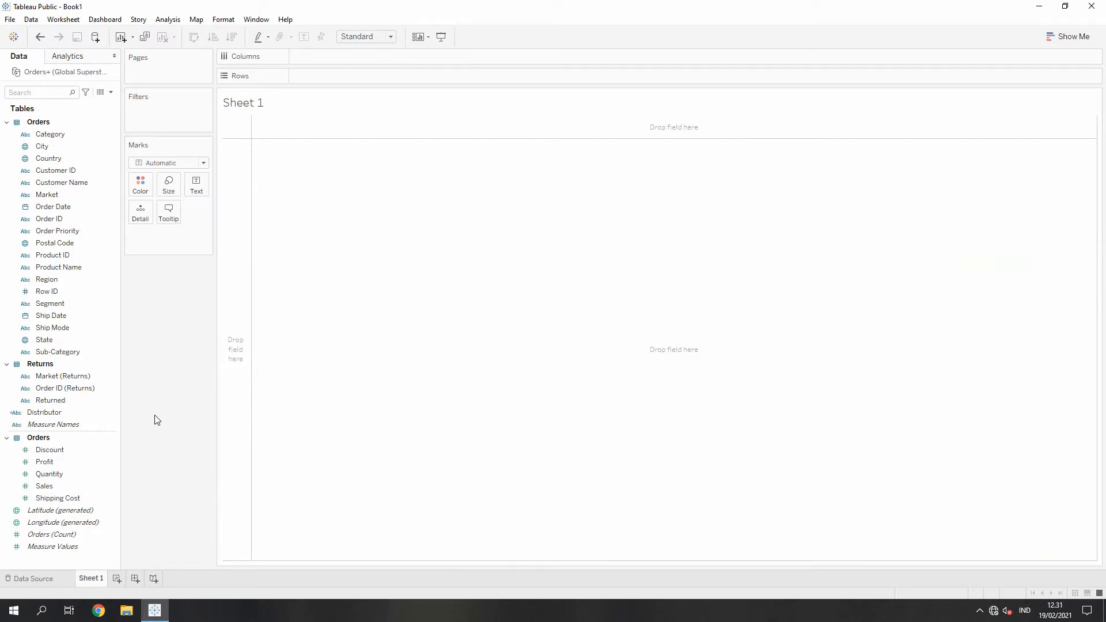
{"action": "left_click_drag", "start_coordinate": [46, 487], "coordinate": [302, 71]}
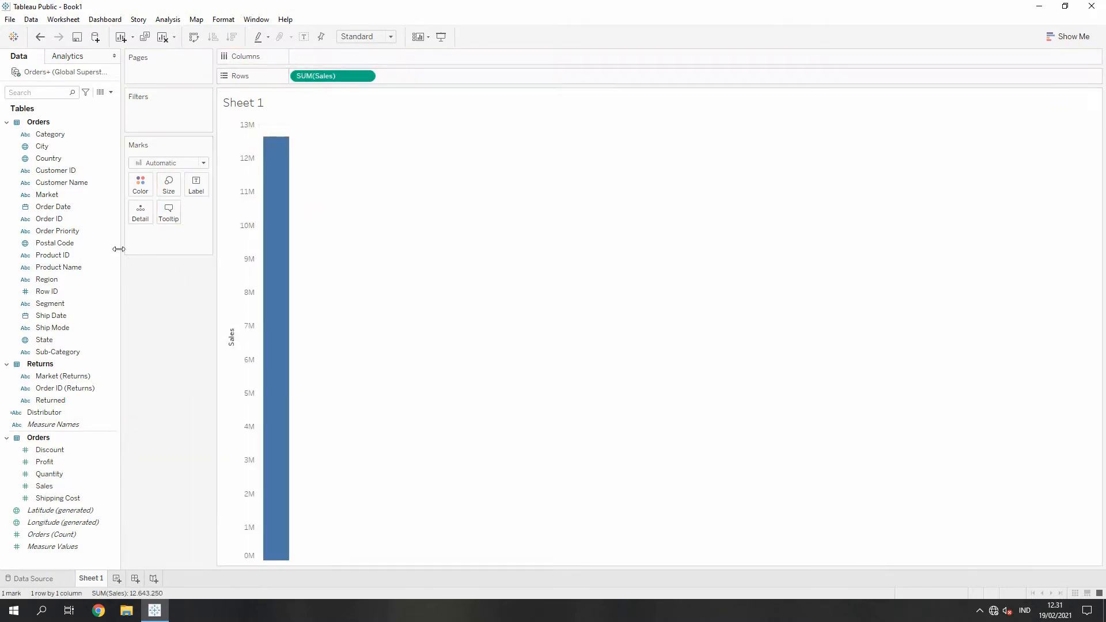
{"action": "left_click", "coordinate": [49, 209]}
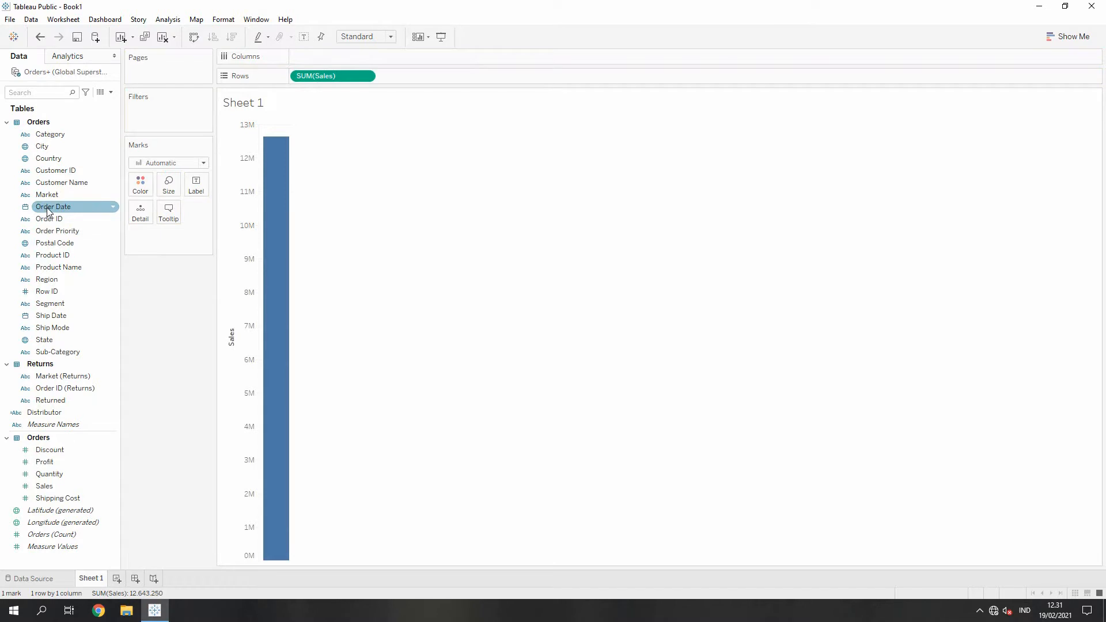
{"action": "left_click_drag", "start_coordinate": [47, 207], "coordinate": [316, 54]}
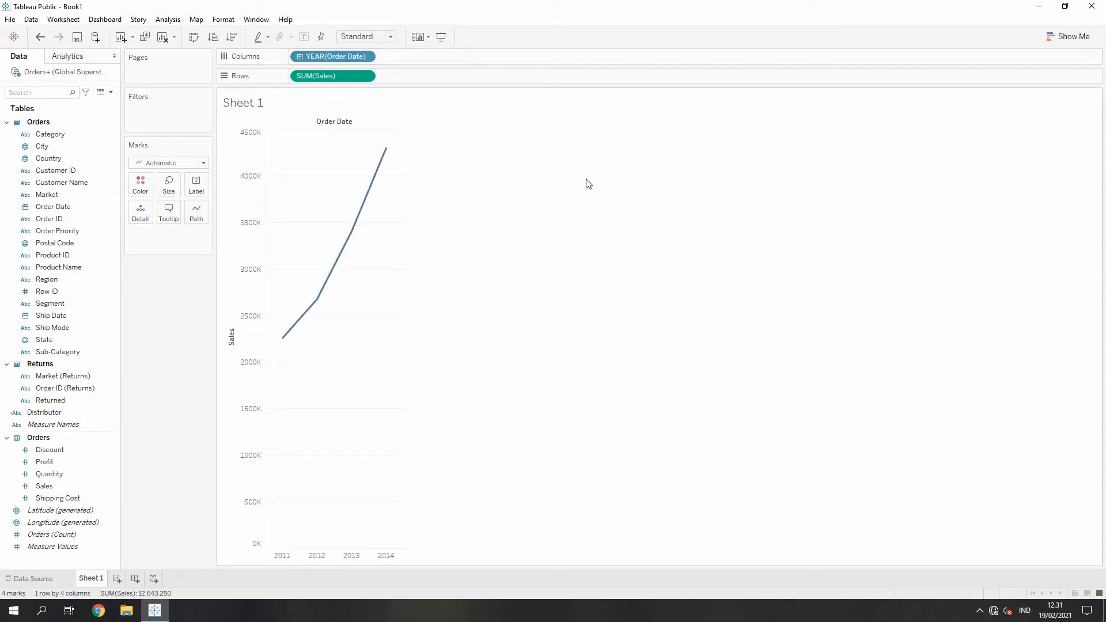
- Convert the line chart to a text table and break Order Date down by quarter in the rows
{"action": "left_click", "coordinate": [1069, 37]}
{"action": "left_click", "coordinate": [1014, 68]}
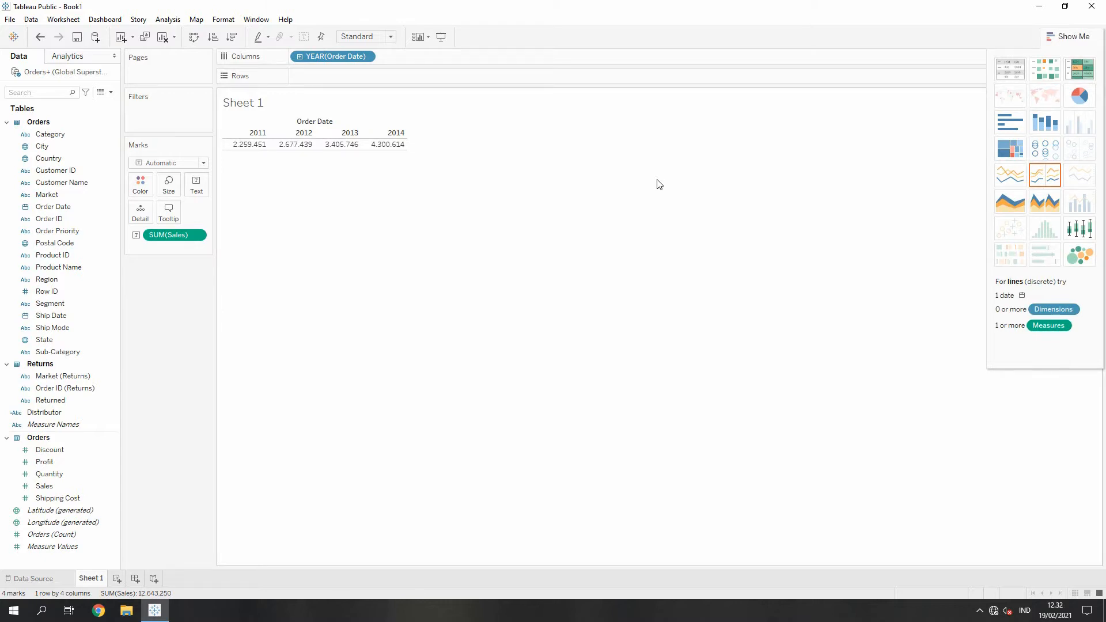
{"action": "left_click", "coordinate": [300, 56]}
{"action": "left_click_drag", "start_coordinate": [402, 56], "coordinate": [313, 67]}
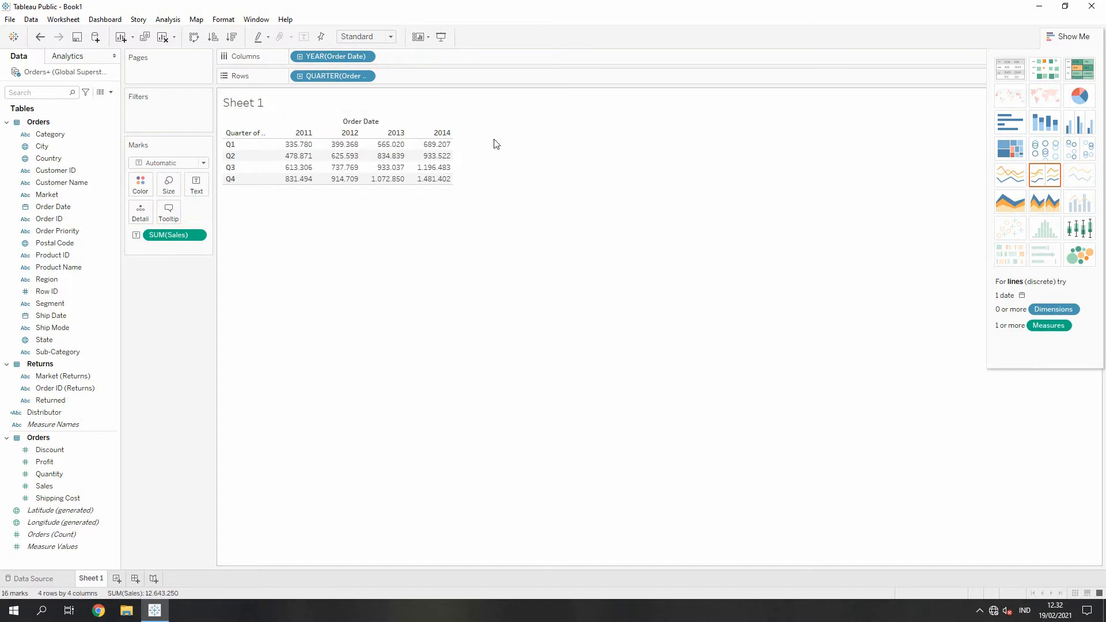
{"action": "mouse_move", "coordinate": [283, 151]}
{"action": "mouse_move", "coordinate": [338, 151]}
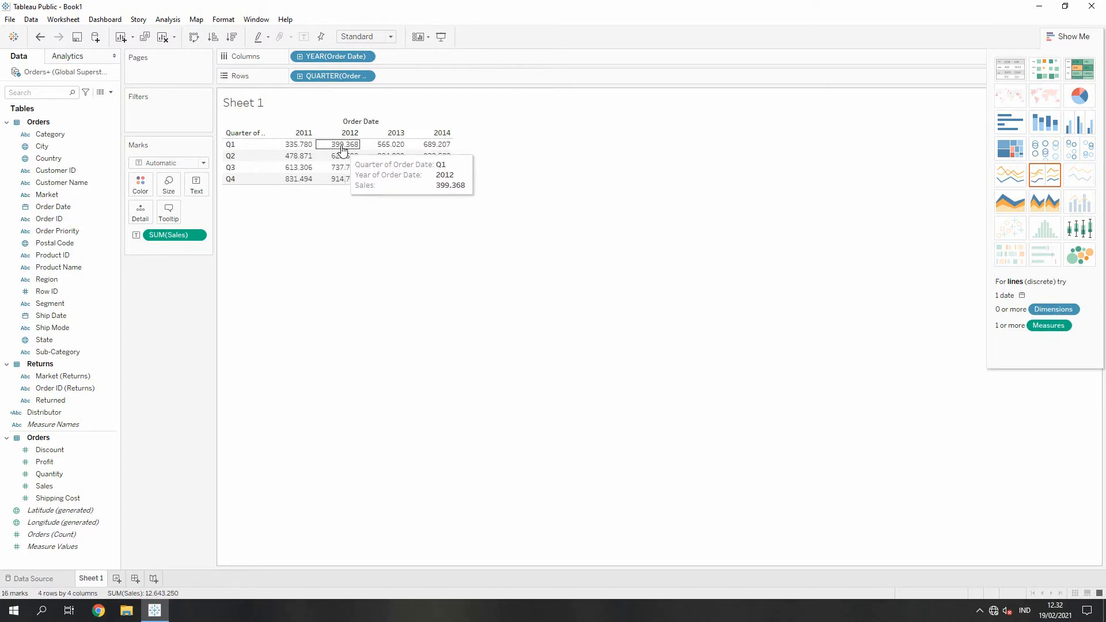
{"action": "mouse_move", "coordinate": [383, 149]}
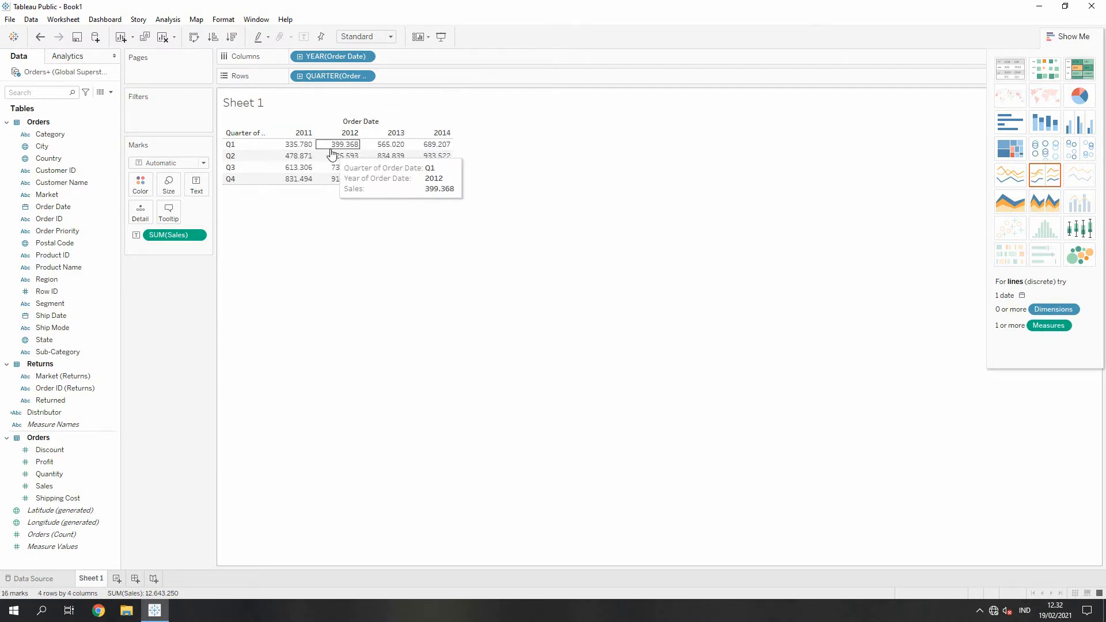
{"action": "left_click", "coordinate": [1074, 36]}
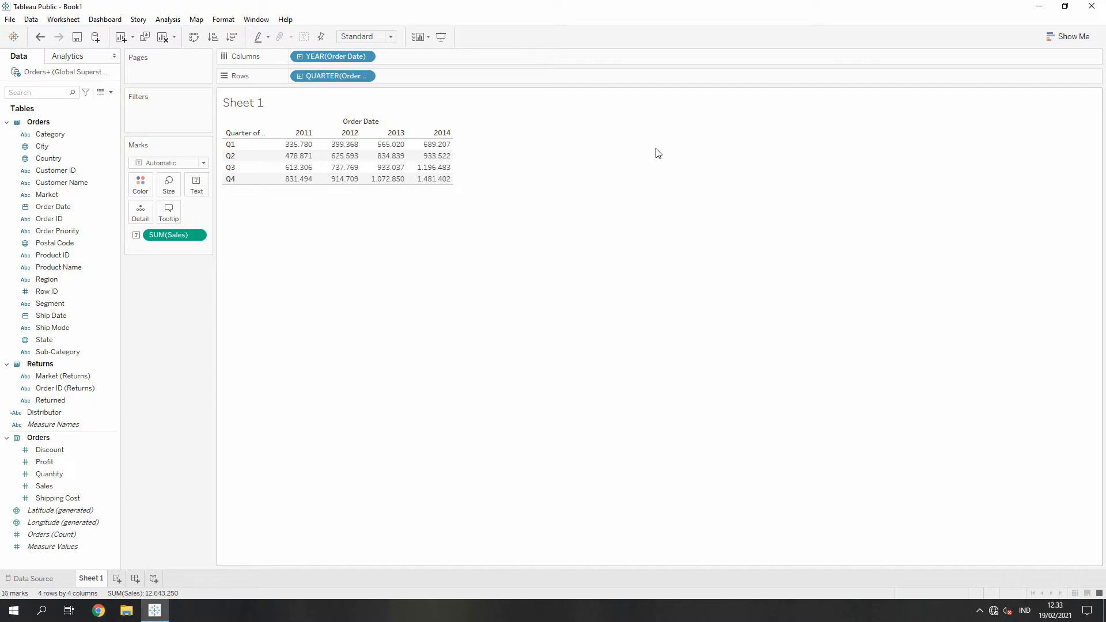
- Apply the Difference quick table calculation to SUM(Sales) in Sheet 1
{"action": "left_click", "coordinate": [17, 582]}
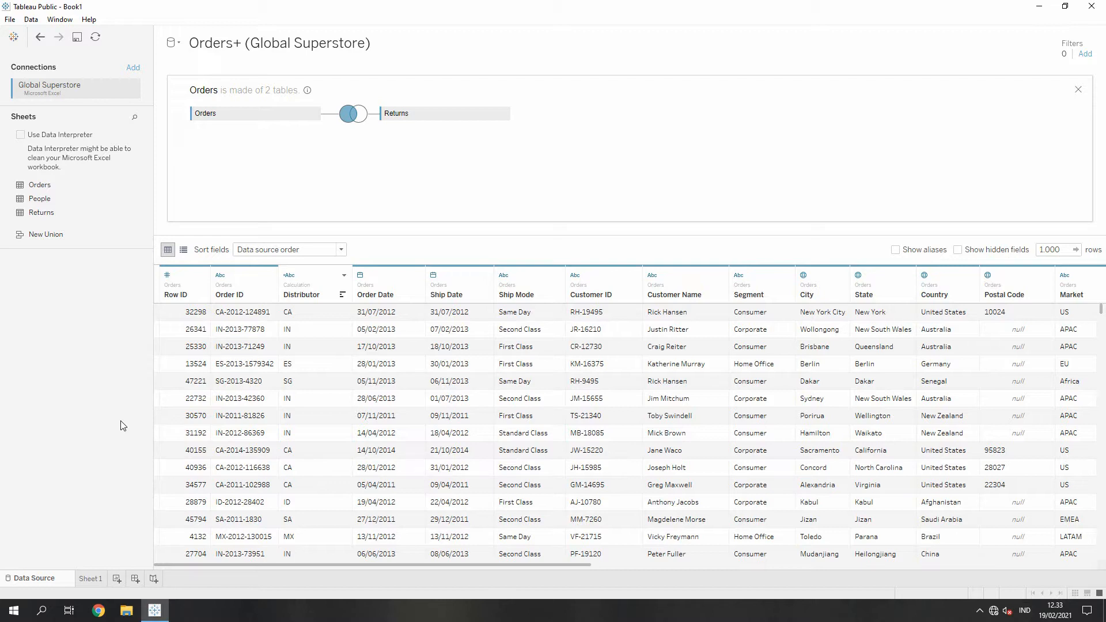
{"action": "left_click", "coordinate": [91, 578]}
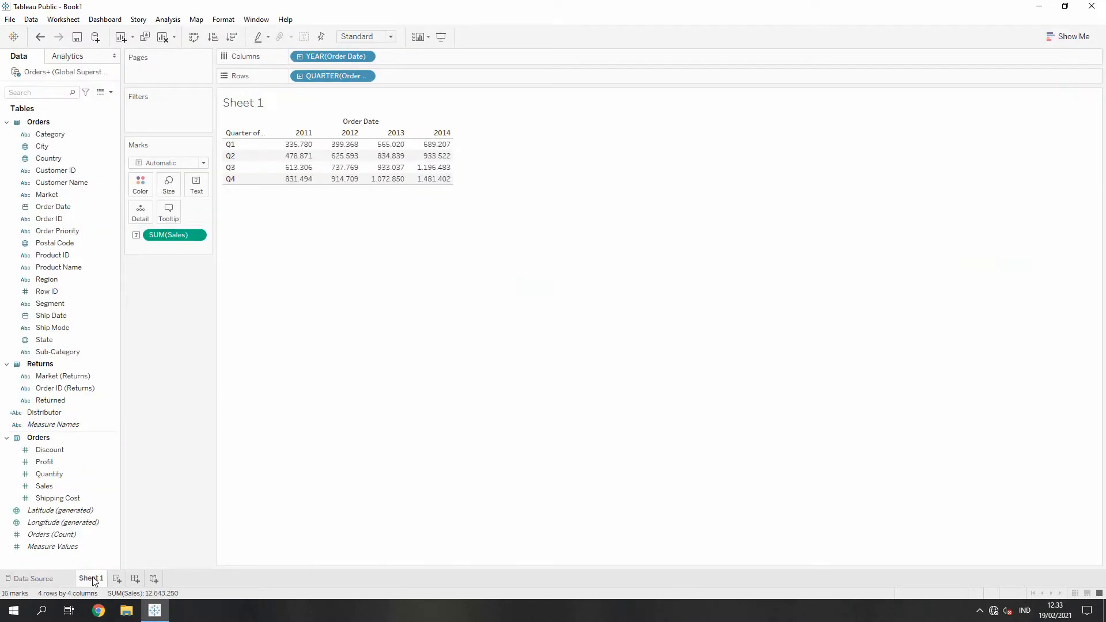
{"action": "right_click", "coordinate": [158, 236]}
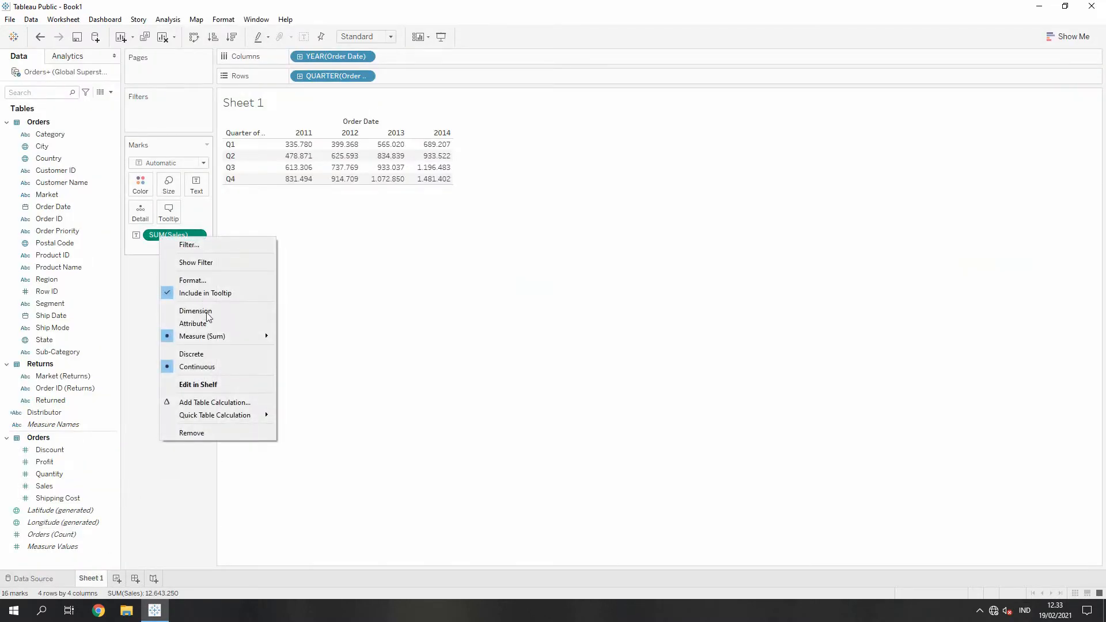
{"action": "mouse_move", "coordinate": [223, 419]}
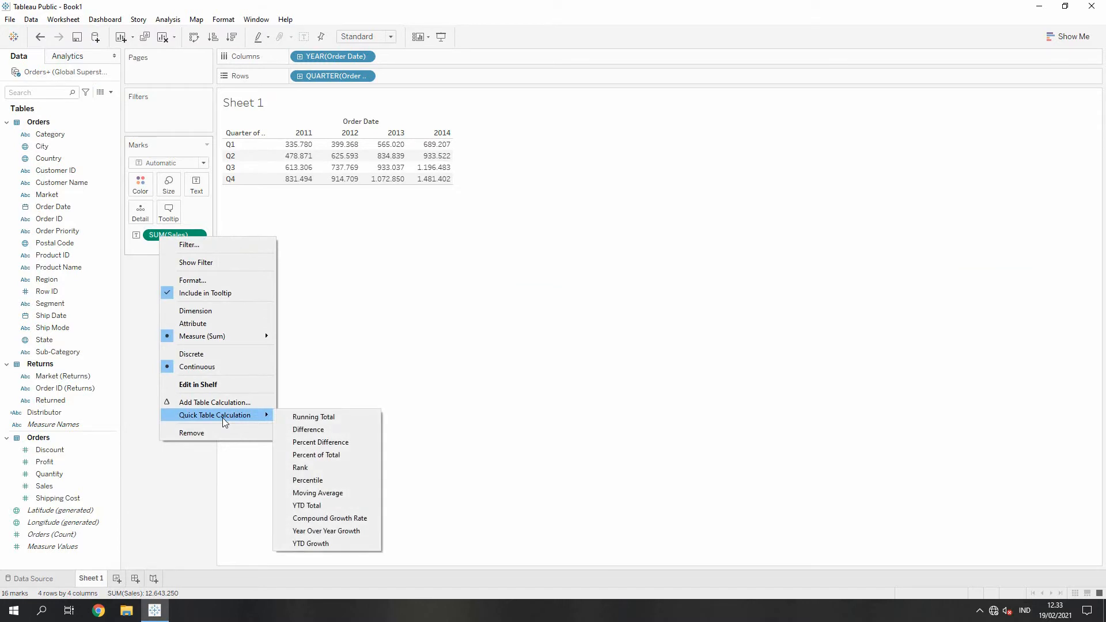
{"action": "left_click", "coordinate": [307, 431]}
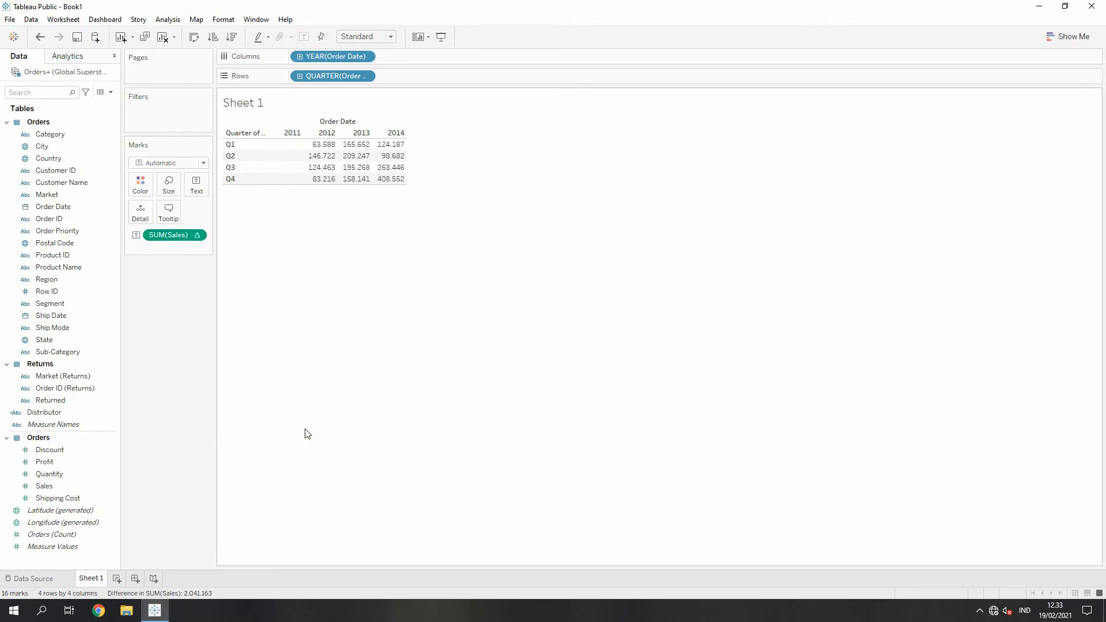
- Edit the Sales table calculation so the difference is computed relative to First
{"action": "mouse_move", "coordinate": [291, 151]}
{"action": "mouse_move", "coordinate": [328, 148]}
{"action": "right_click", "coordinate": [163, 236]}
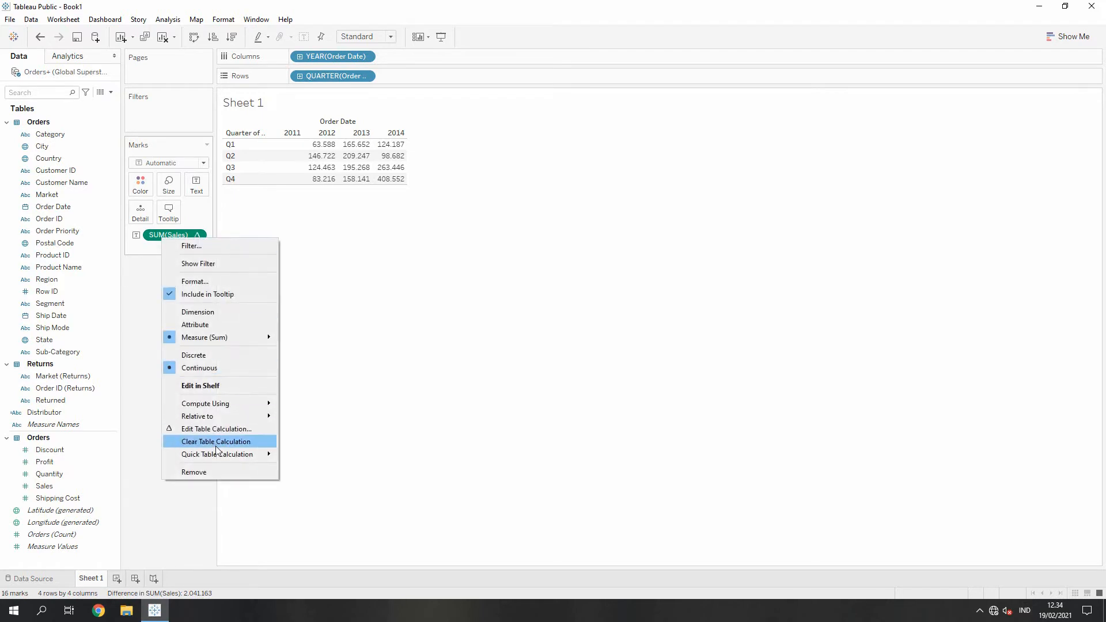
{"action": "mouse_move", "coordinate": [219, 455]}
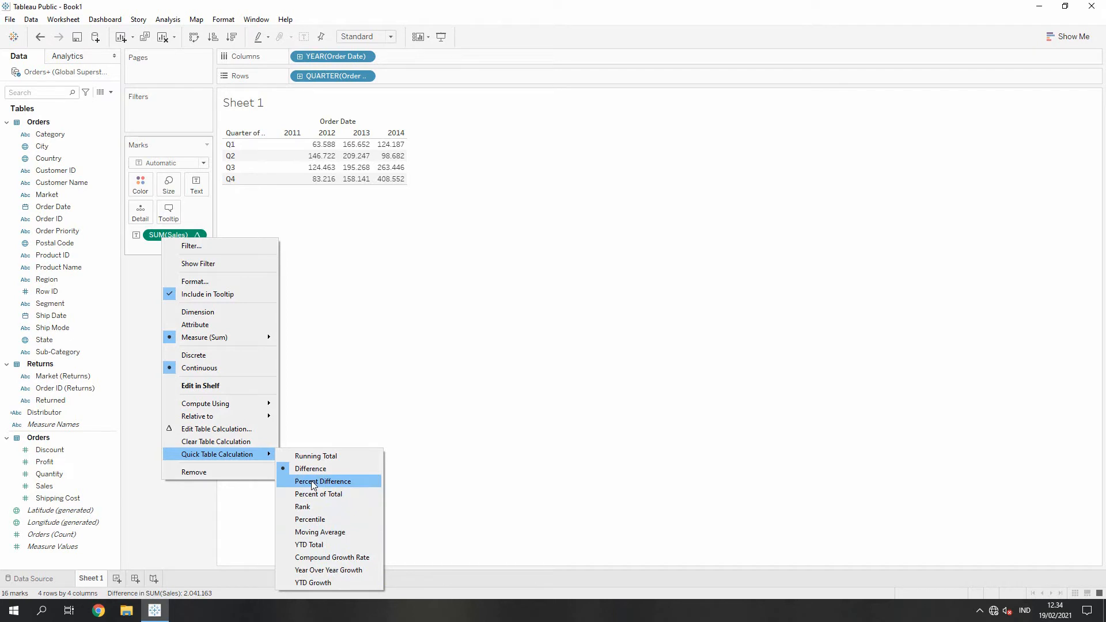
{"action": "left_click", "coordinate": [199, 433]}
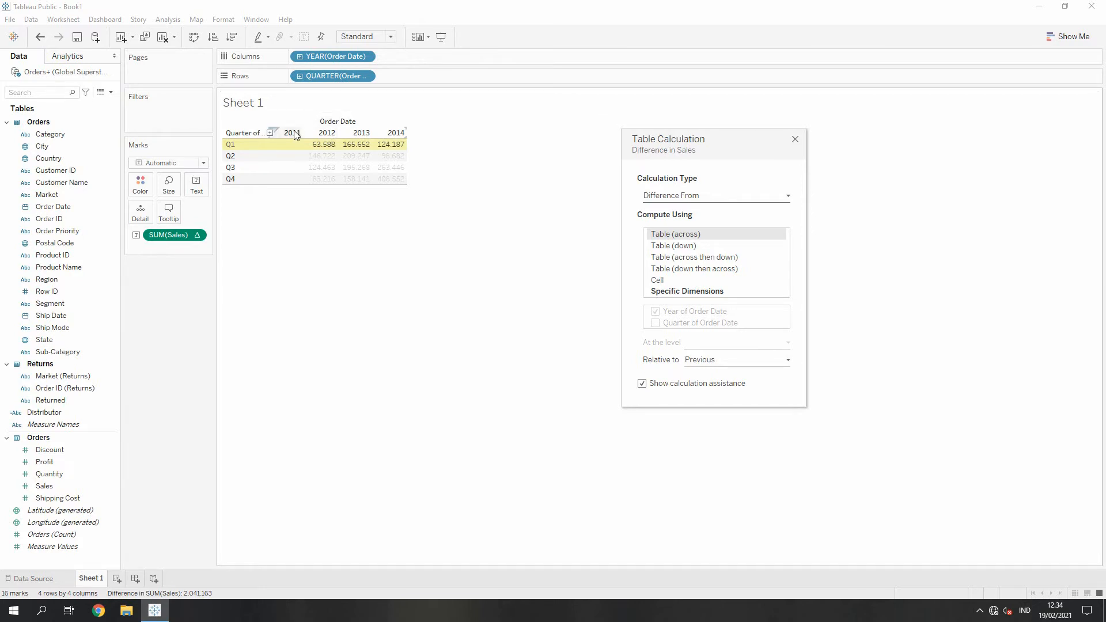
{"action": "mouse_move", "coordinate": [398, 147]}
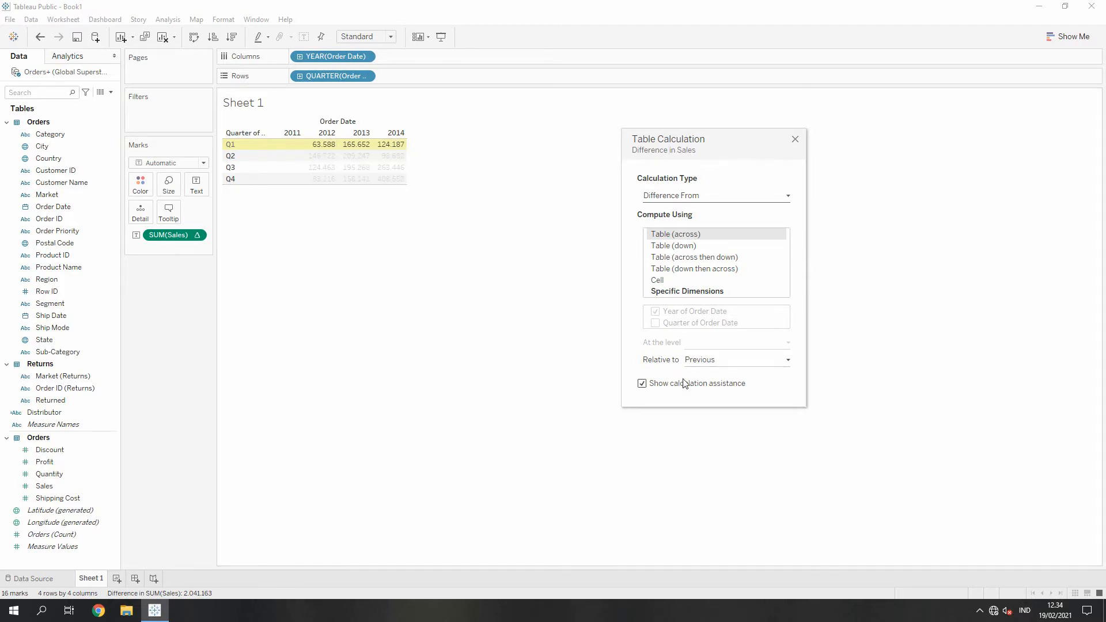
{"action": "left_click", "coordinate": [700, 361]}
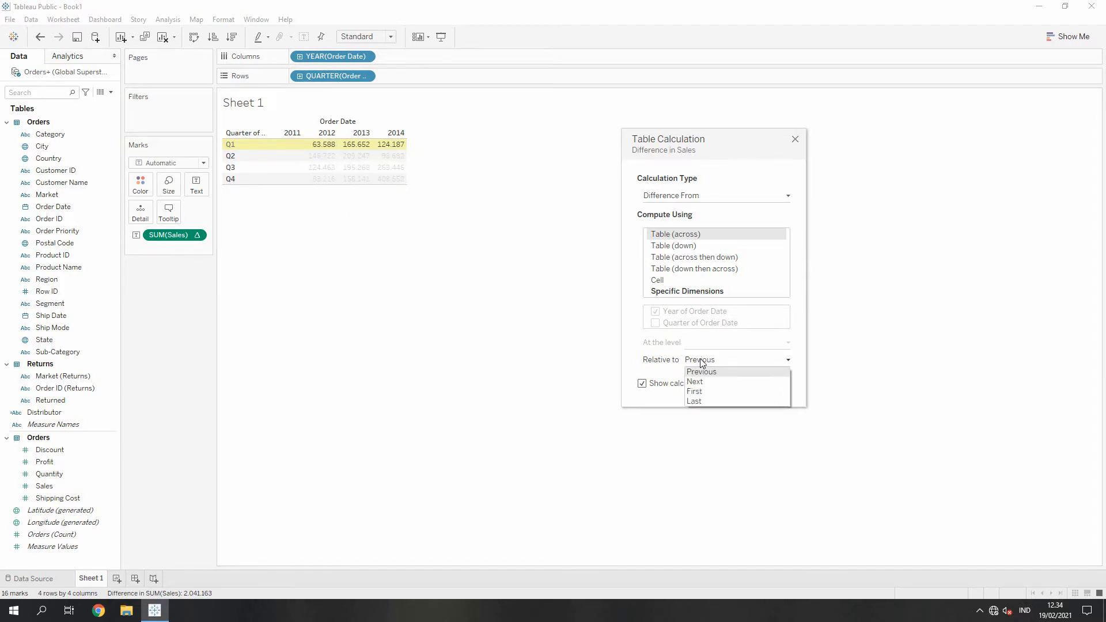
{"action": "left_click", "coordinate": [699, 394]}
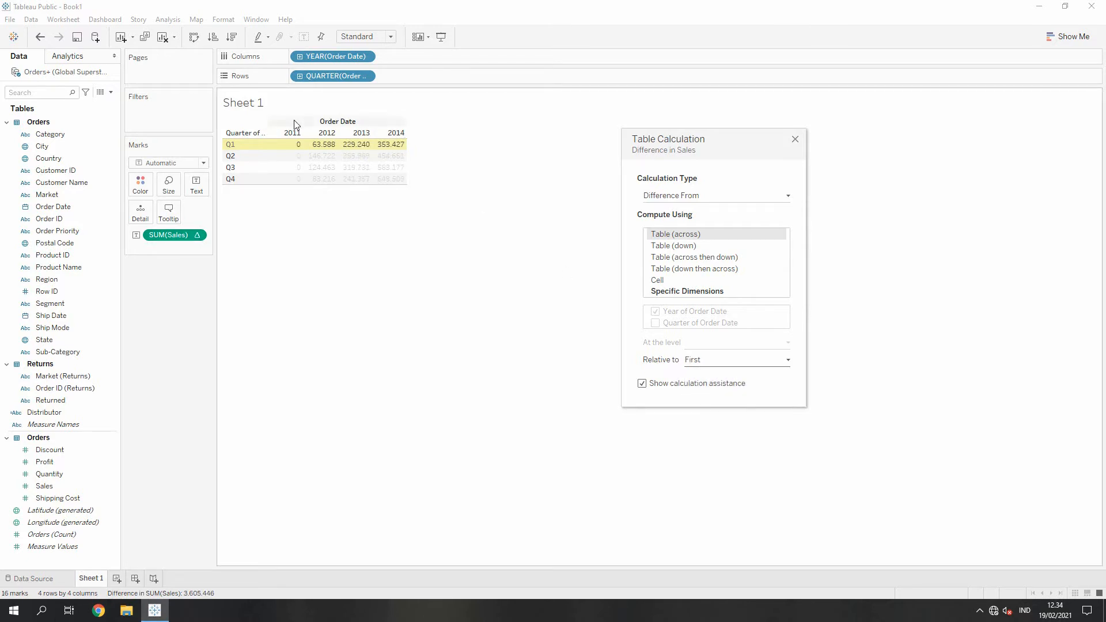
{"action": "mouse_move", "coordinate": [284, 148]}
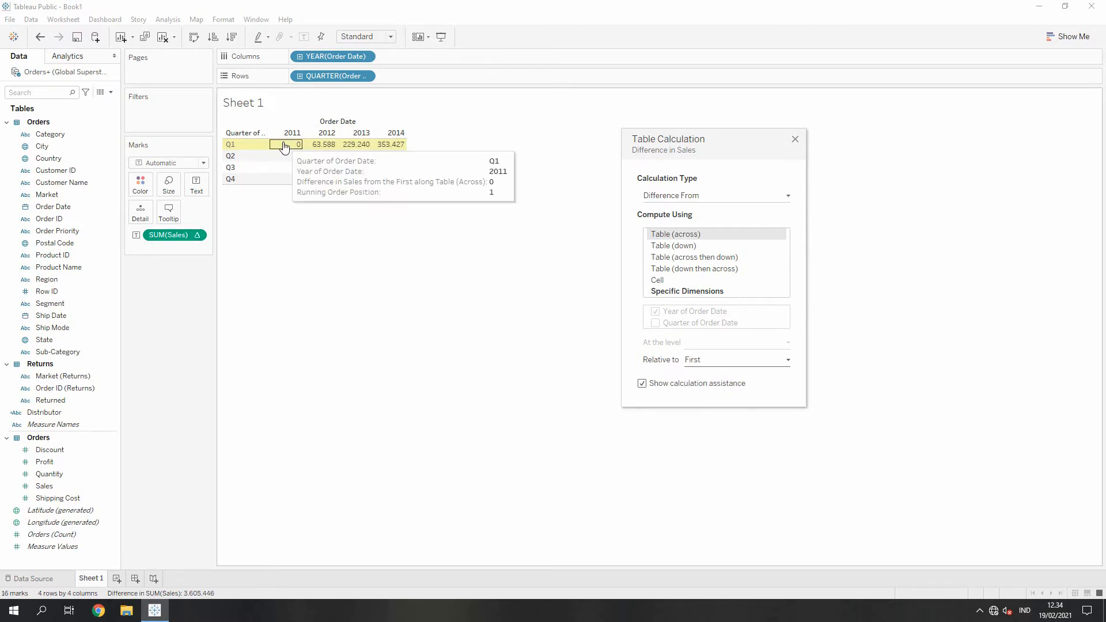
- Try computing the Sales difference using Specific Dimensions, and return to Table (across)
{"action": "left_click", "coordinate": [724, 362]}
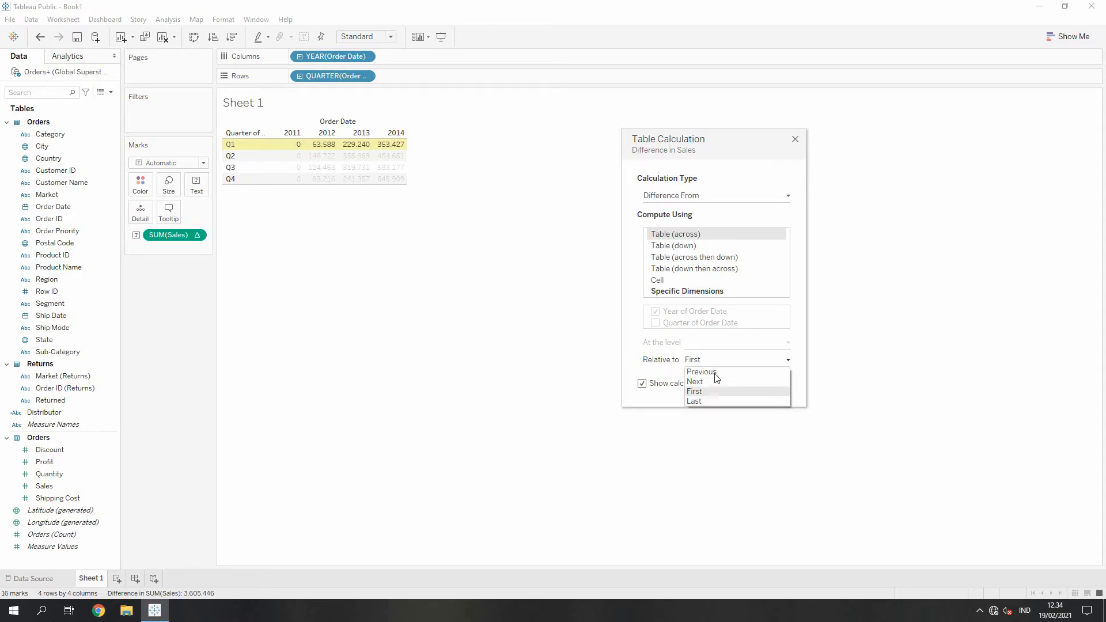
{"action": "left_click", "coordinate": [635, 338]}
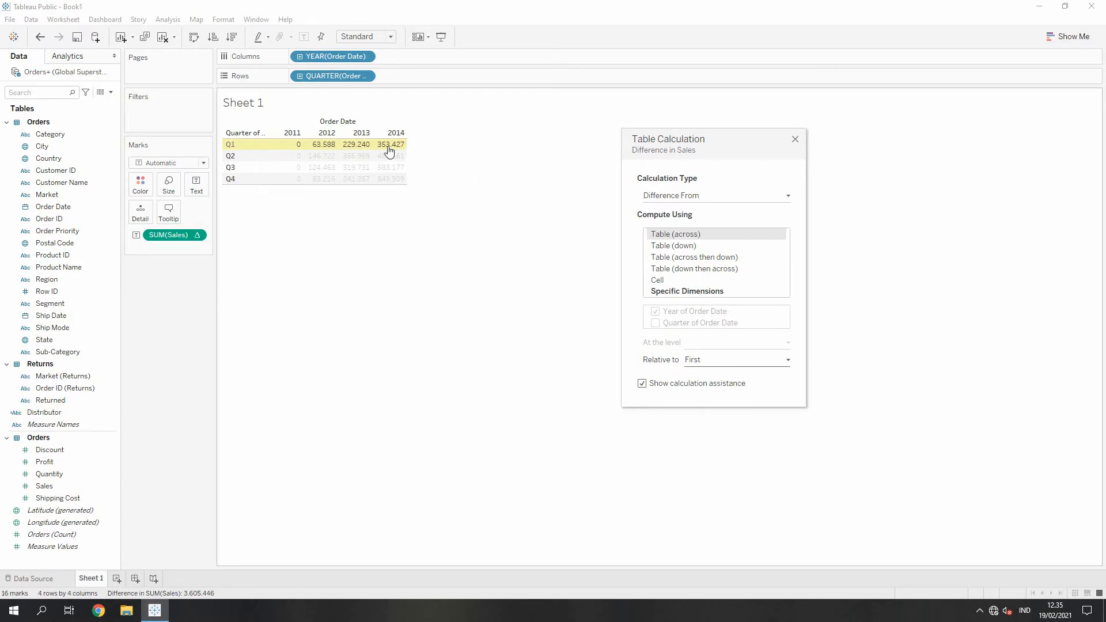
{"action": "mouse_move", "coordinate": [323, 152]}
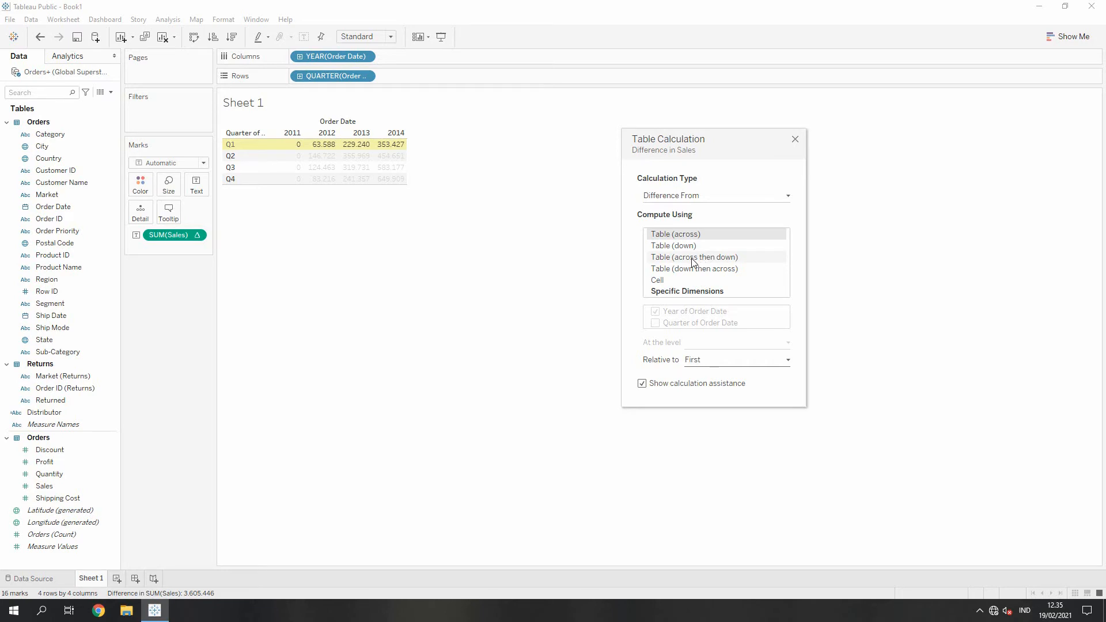
{"action": "left_click", "coordinate": [700, 293]}
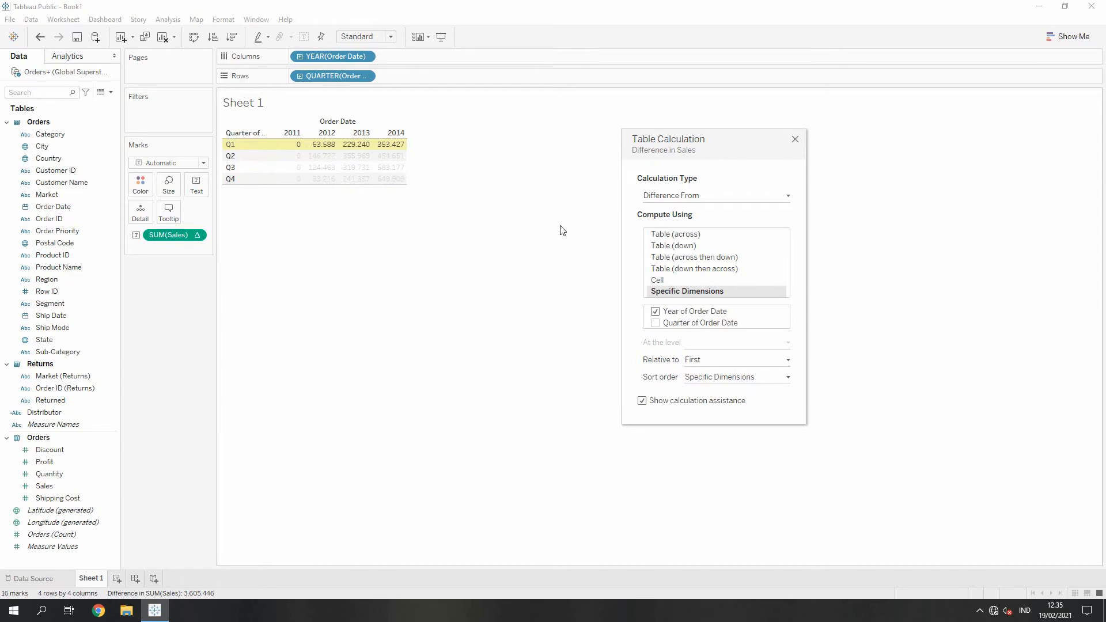
{"action": "left_click", "coordinate": [677, 237]}
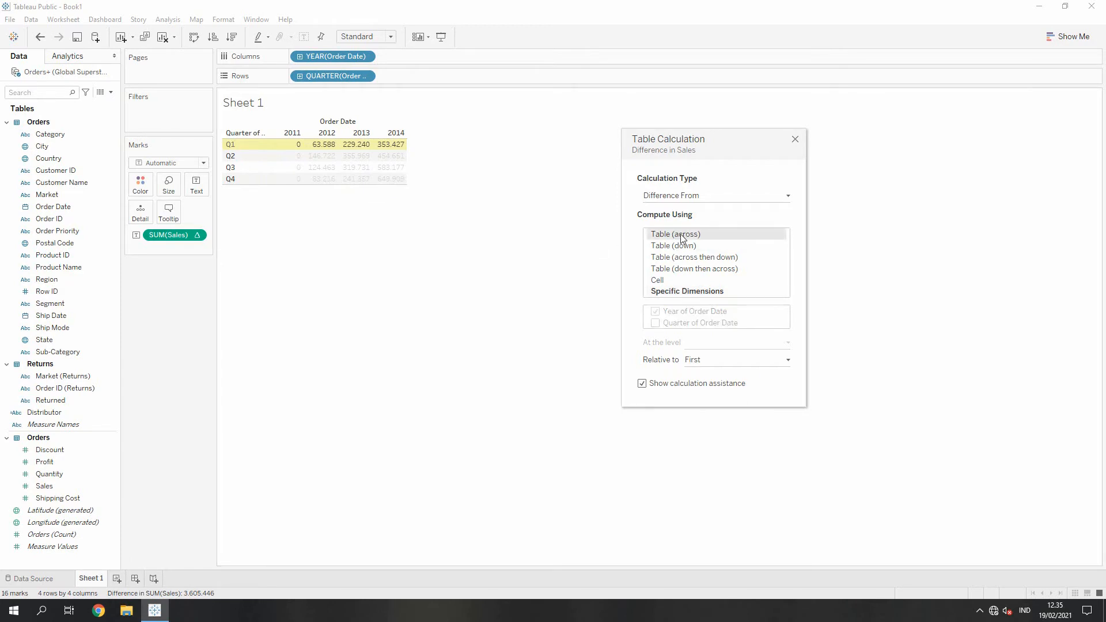
- Close the table calculation settings and add Distributor to the rows ahead of the order quarter
{"action": "left_click", "coordinate": [795, 141]}
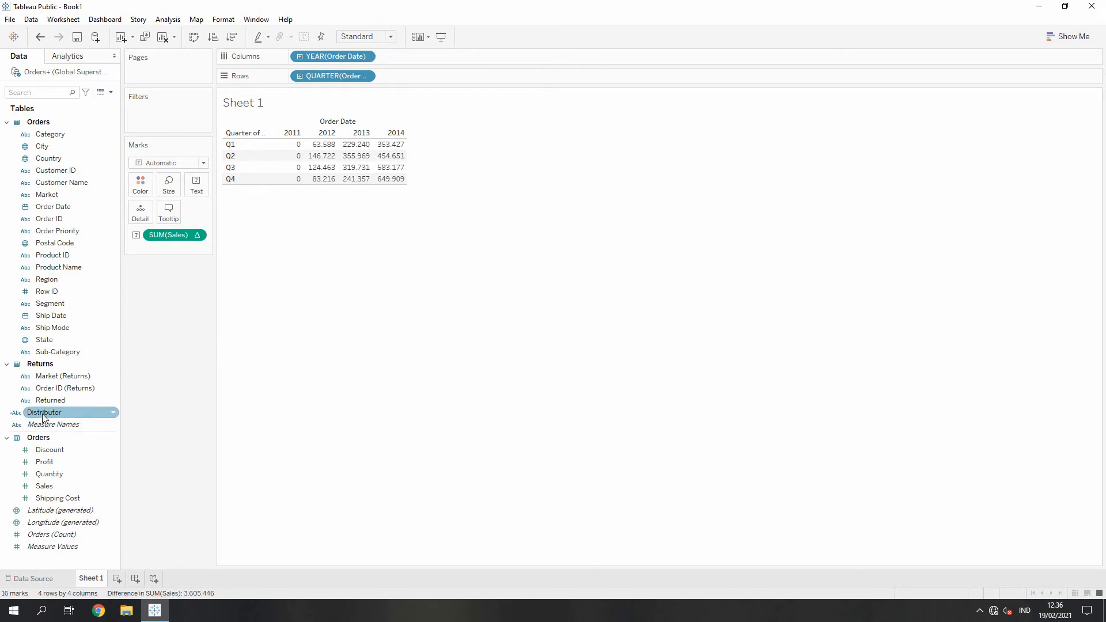
{"action": "left_click_drag", "start_coordinate": [43, 413], "coordinate": [290, 74]}
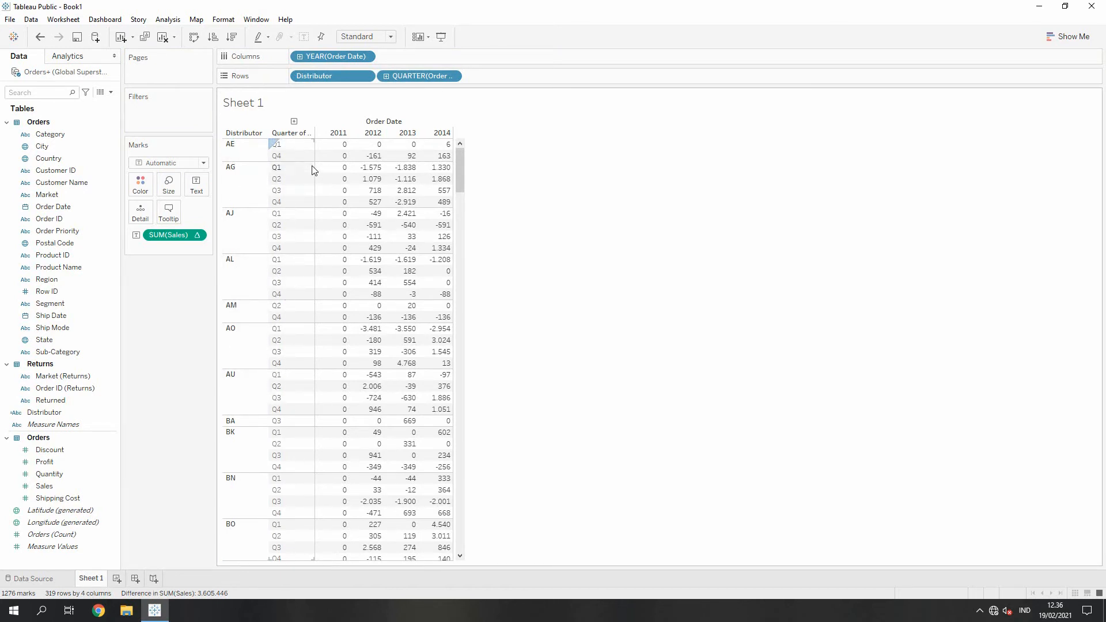
- Filter the SUM(Sales) difference in Sheet 1 with an At least condition and a minimum of 1
{"action": "mouse_move", "coordinate": [362, 171]}
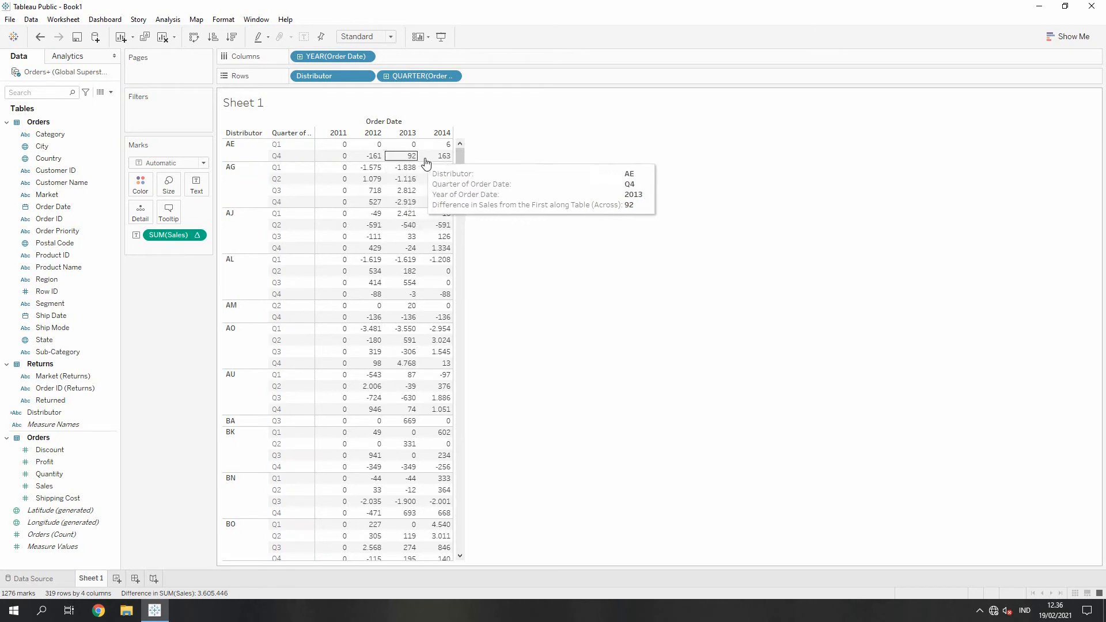
{"action": "mouse_move", "coordinate": [403, 167]}
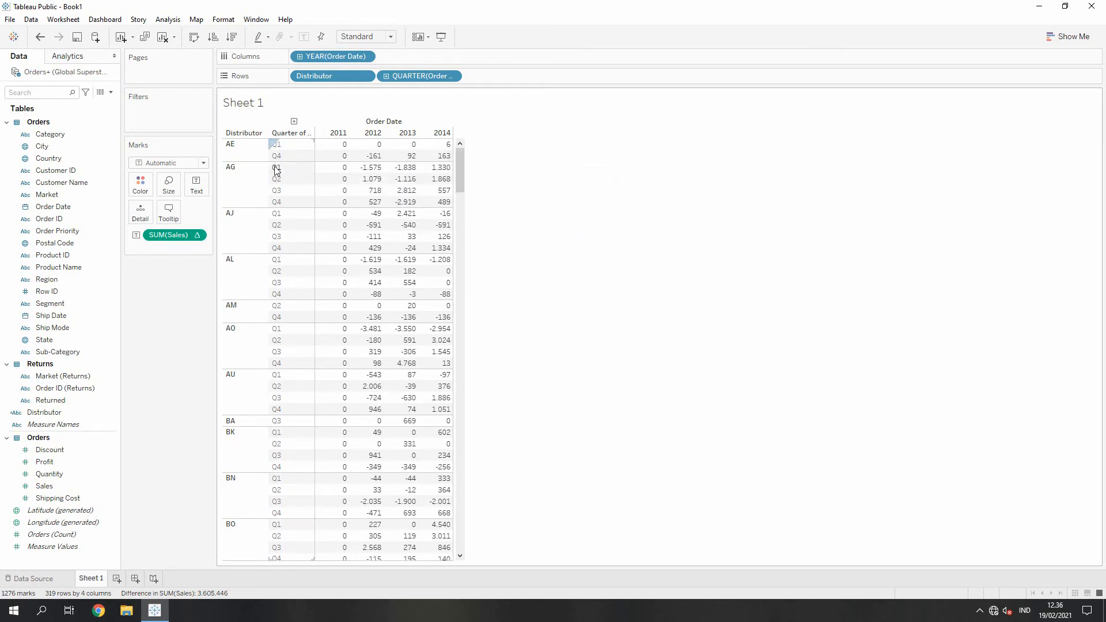
{"action": "mouse_move", "coordinate": [324, 168]}
{"action": "right_click", "coordinate": [161, 238]}
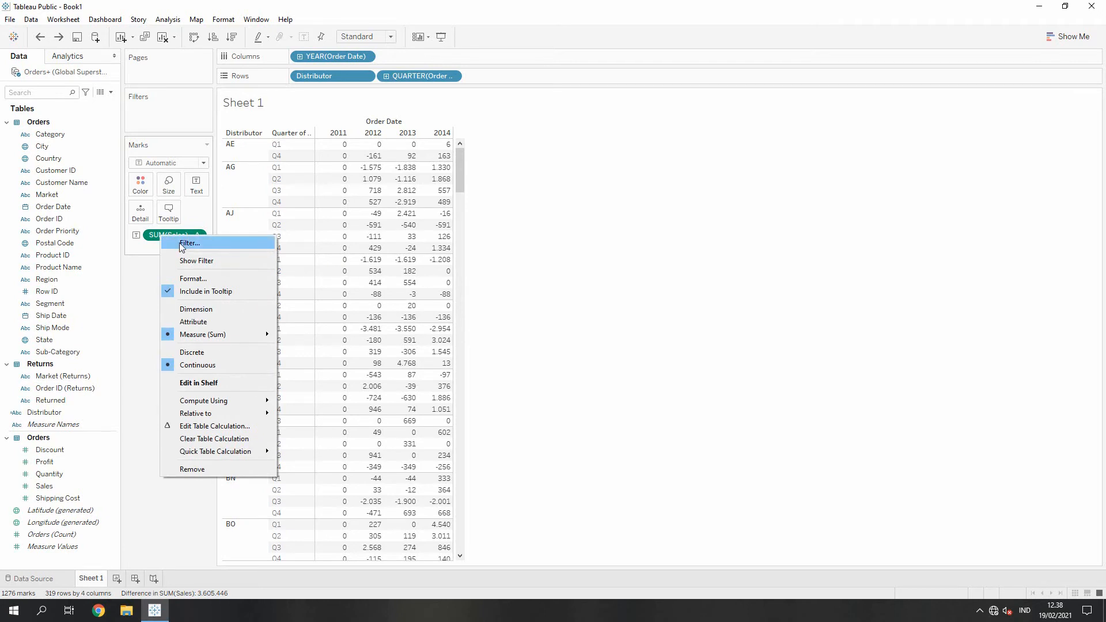
{"action": "left_click", "coordinate": [180, 244]}
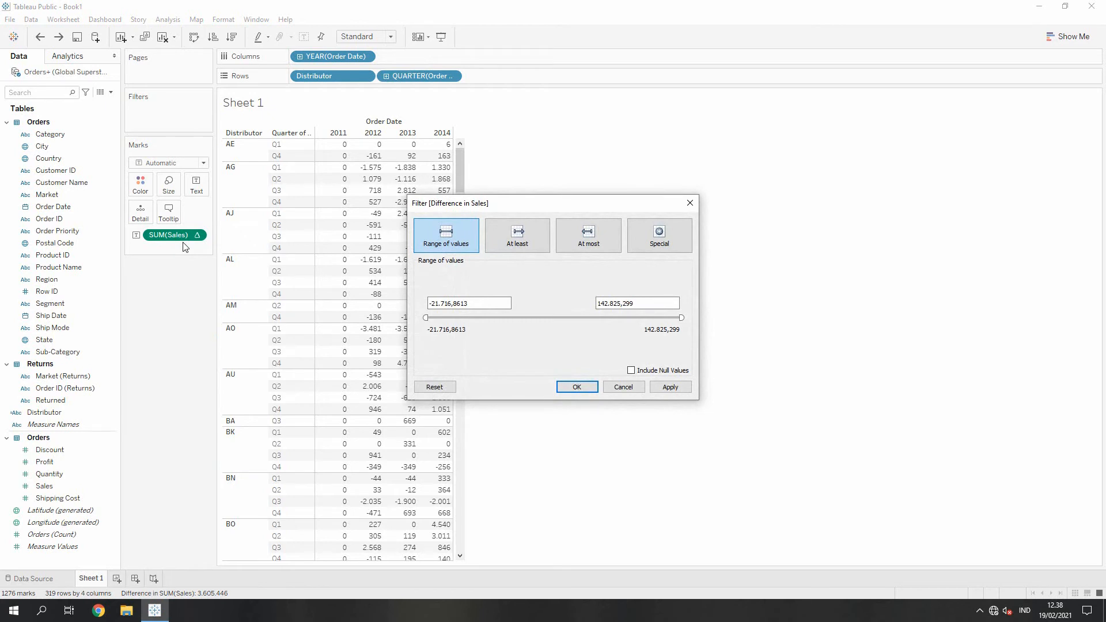
{"action": "left_click", "coordinate": [530, 246]}
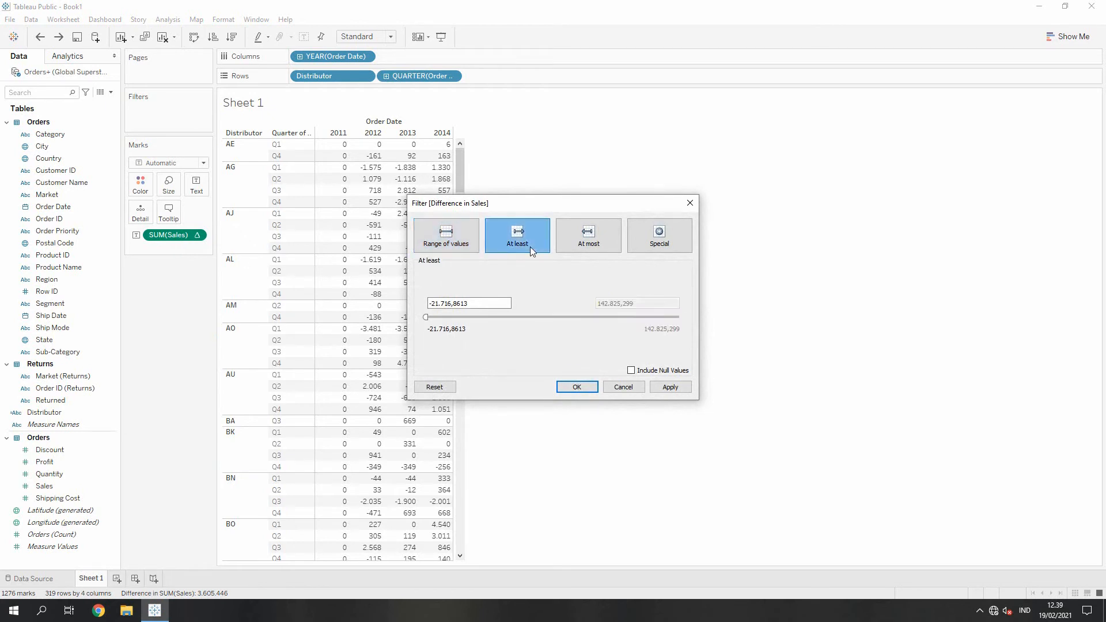
{"action": "left_click_drag", "start_coordinate": [468, 303], "coordinate": [422, 304]}
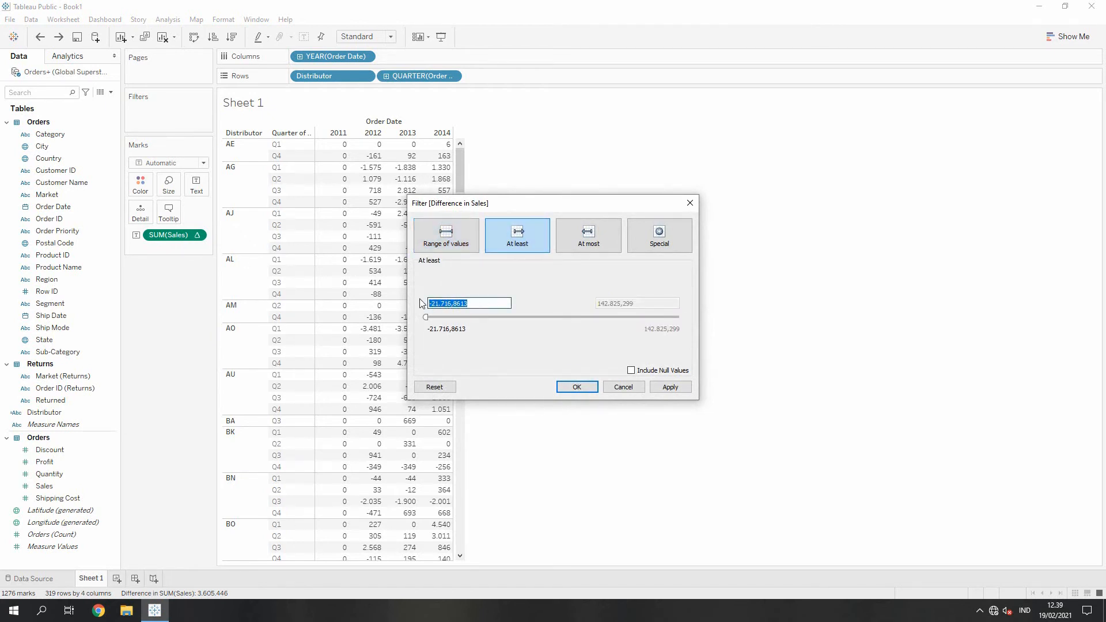
{"action": "left_click", "coordinate": [583, 388]}
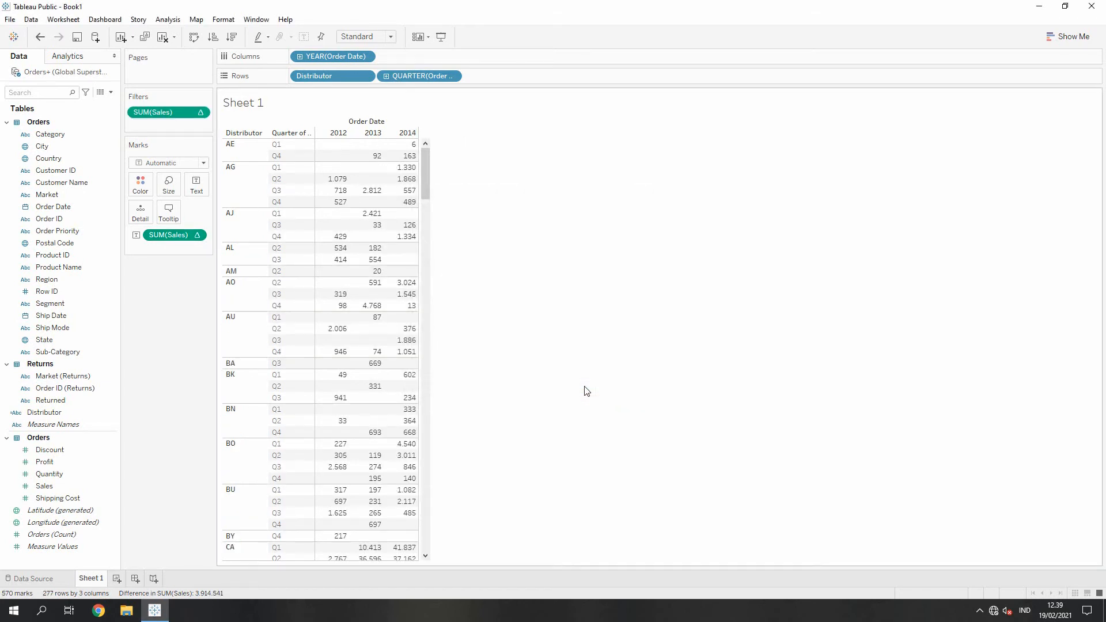
- Edit the Sales difference filter so its At least minimum is 21.306
{"action": "left_click_drag", "start_coordinate": [426, 183], "coordinate": [491, 169]}
{"action": "right_click", "coordinate": [168, 113]}
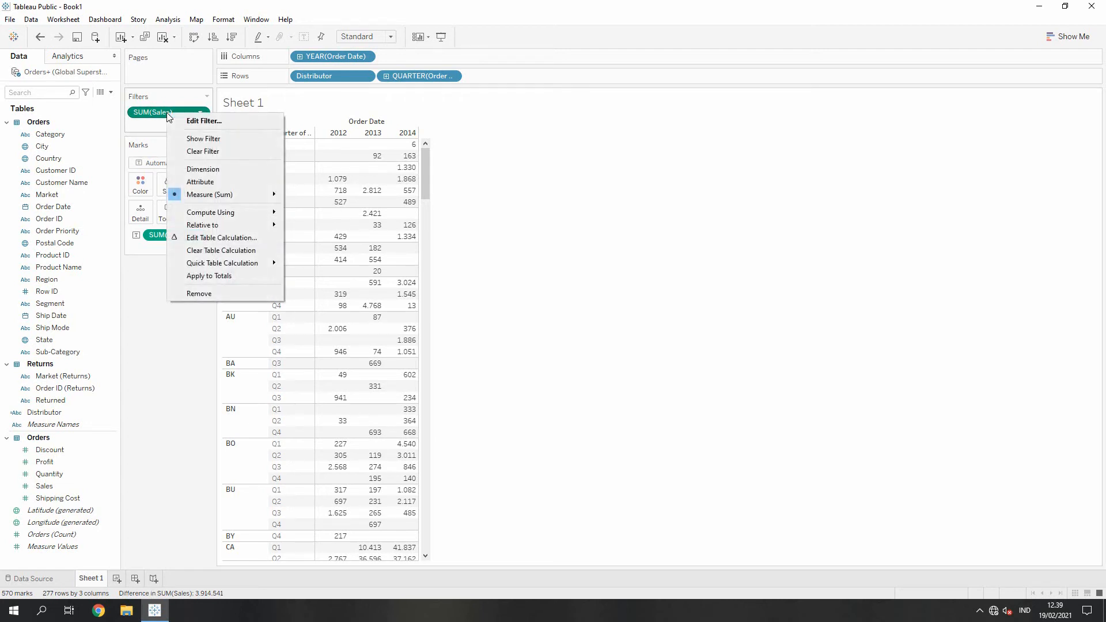
{"action": "left_click", "coordinate": [180, 120]}
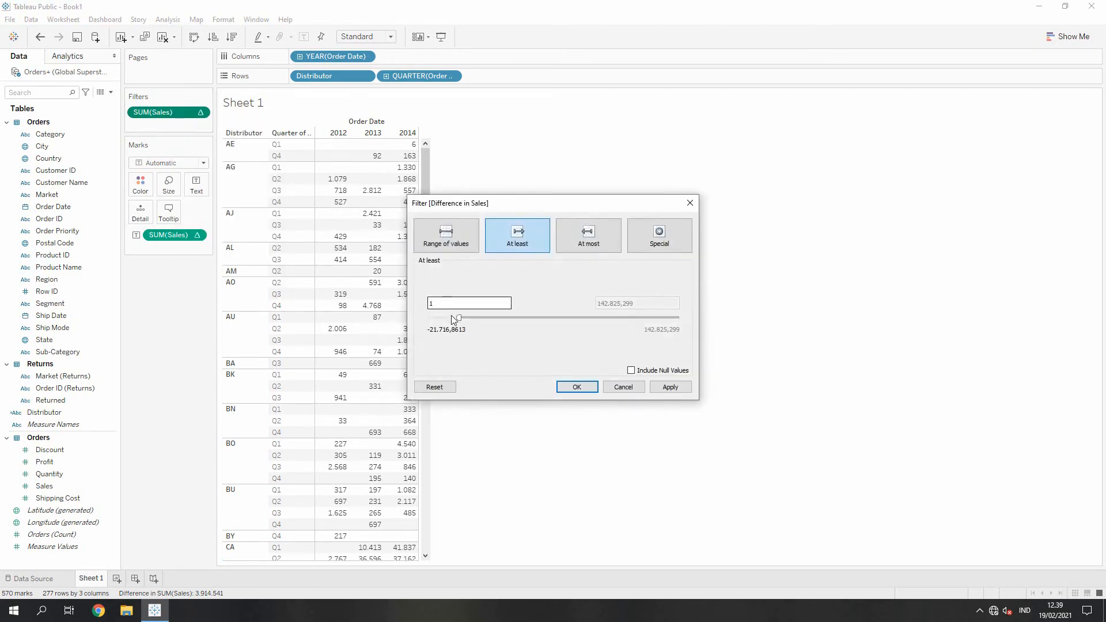
{"action": "left_click_drag", "start_coordinate": [454, 320], "coordinate": [492, 317]}
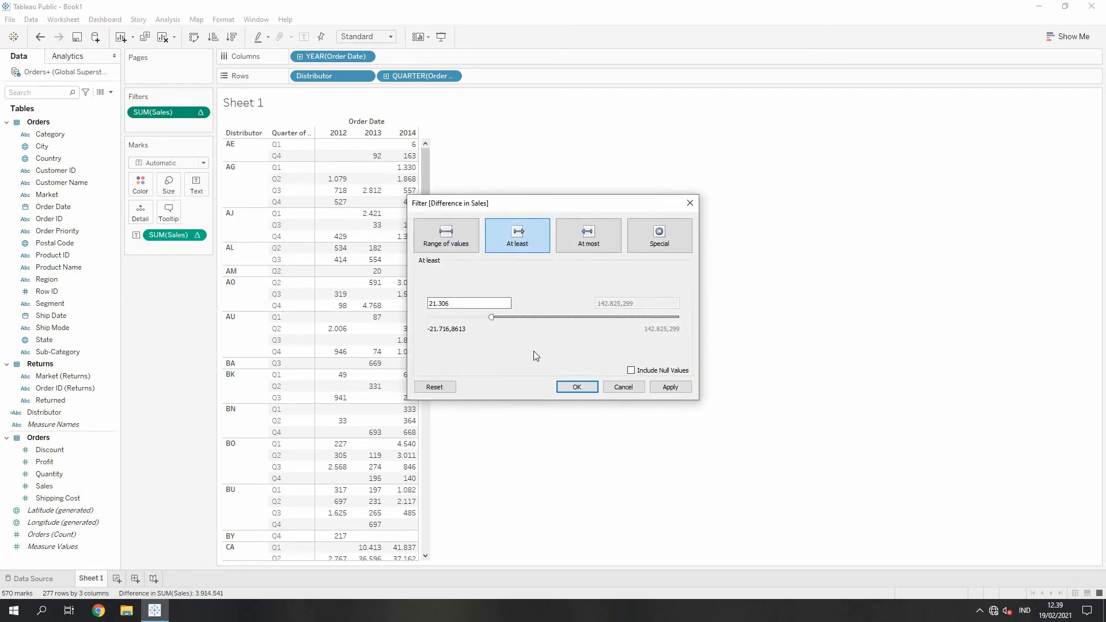
{"action": "left_click", "coordinate": [575, 387]}
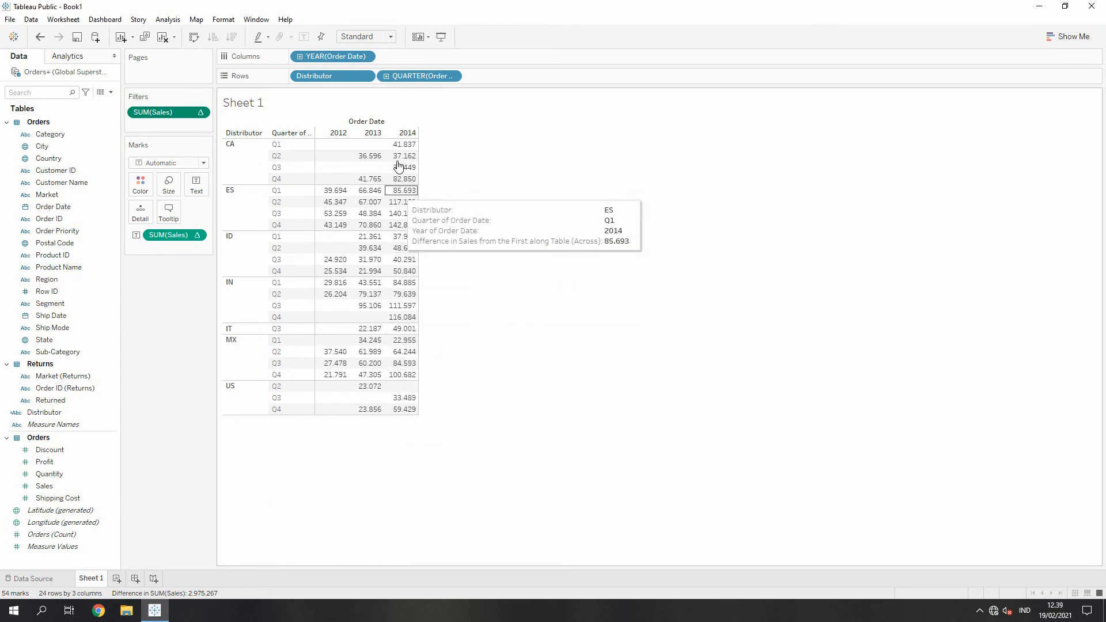
- Raise the At least minimum of the Sales difference filter to 33.005
{"action": "right_click", "coordinate": [165, 112]}
{"action": "left_click", "coordinate": [476, 278]}
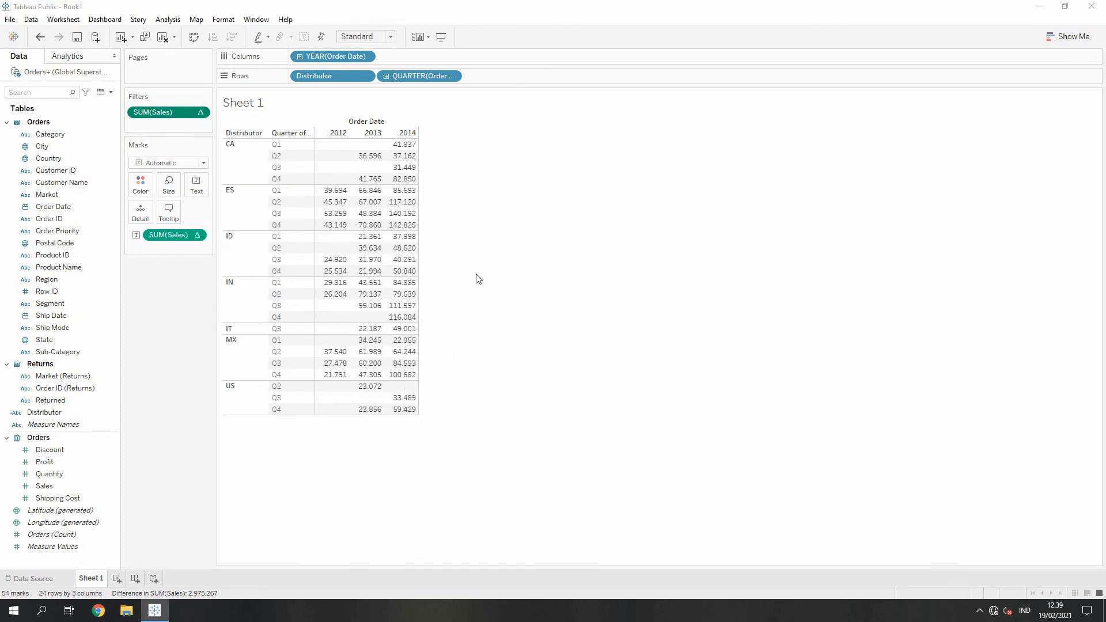
{"action": "left_click_drag", "start_coordinate": [492, 317], "coordinate": [510, 317]}
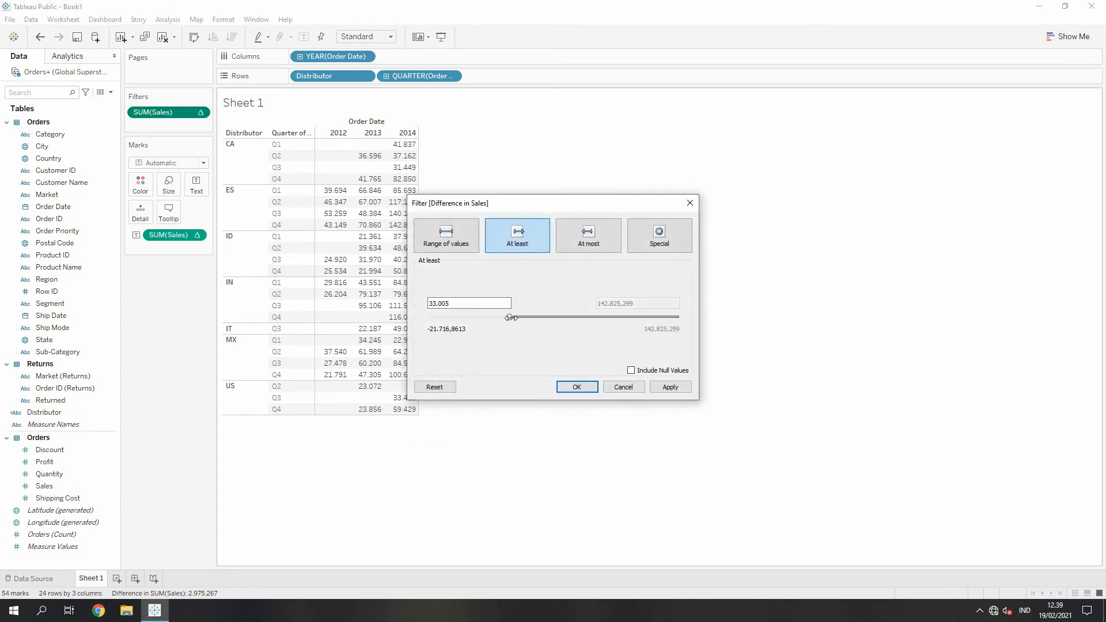
{"action": "left_click", "coordinate": [575, 387]}
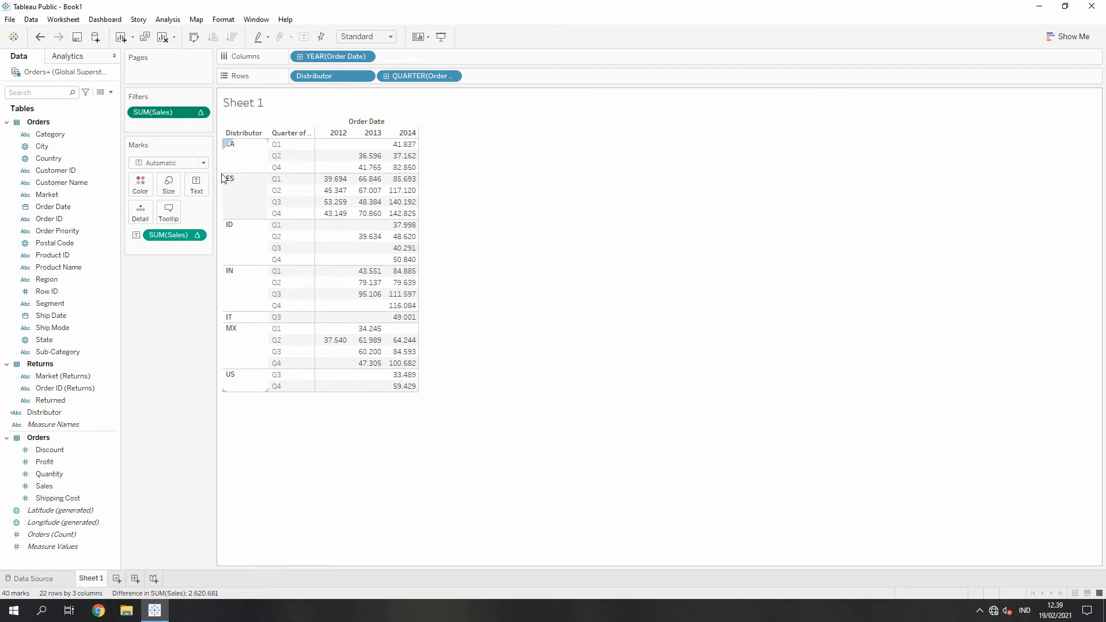
- Show the Sales difference filter control and try minimums of 127.155, 115.402, 101.037 and 81.448, finishing at 35.742
{"action": "right_click", "coordinate": [167, 236]}
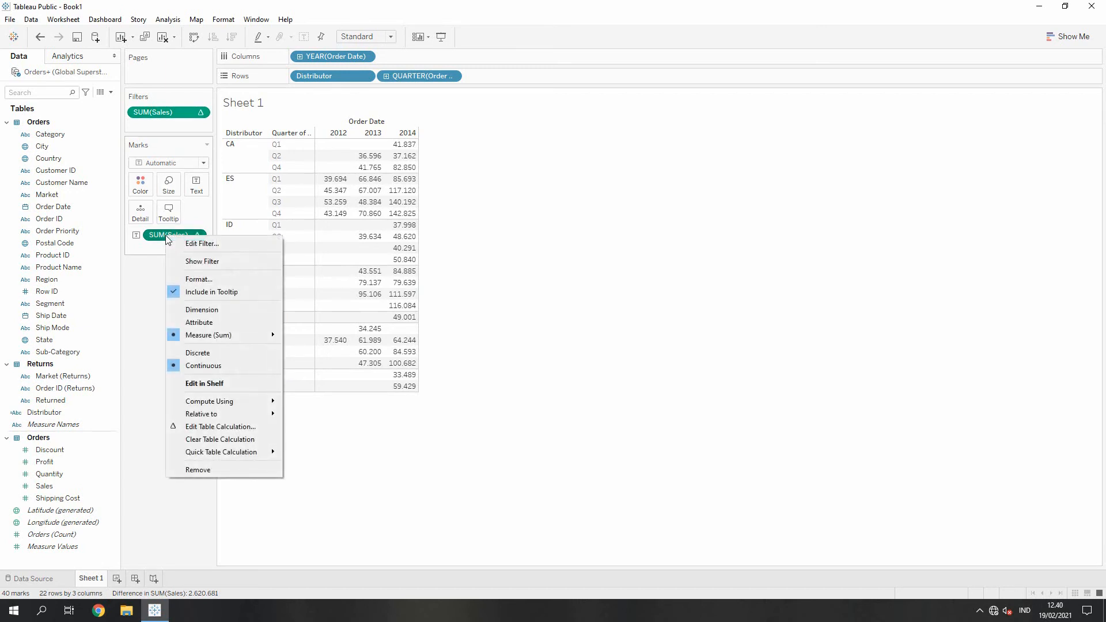
{"action": "left_click", "coordinate": [195, 262]}
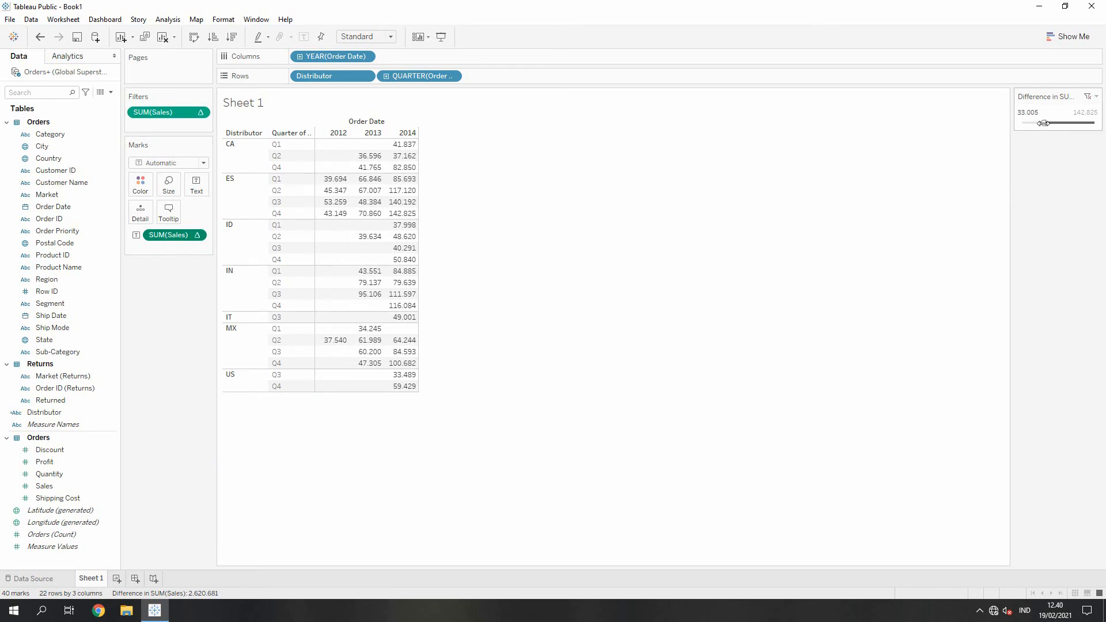
{"action": "left_click_drag", "start_coordinate": [1044, 122], "coordinate": [1086, 123]}
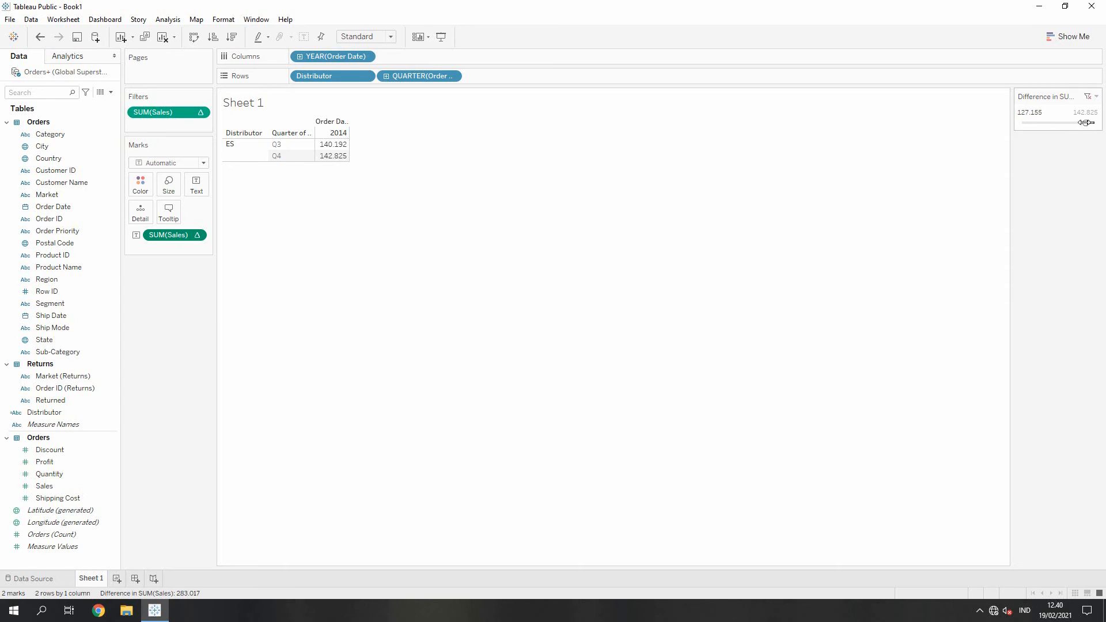
{"action": "left_click_drag", "start_coordinate": [1086, 123], "coordinate": [1076, 123]}
{"action": "left_click_drag", "start_coordinate": [1084, 122], "coordinate": [1082, 123]}
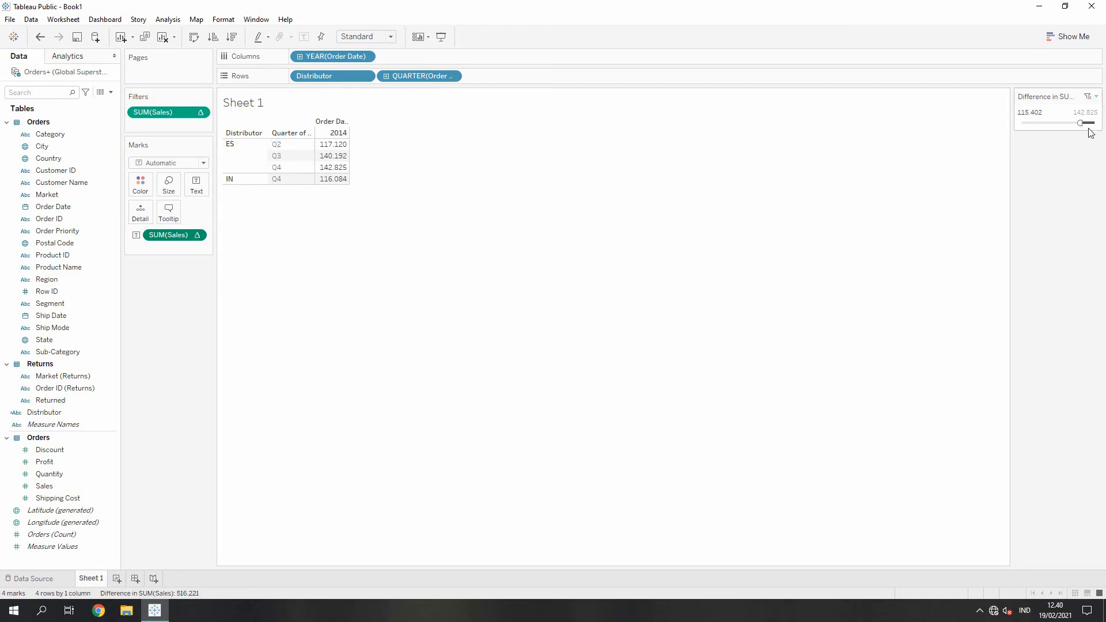
{"action": "left_click_drag", "start_coordinate": [1080, 123], "coordinate": [1075, 122]}
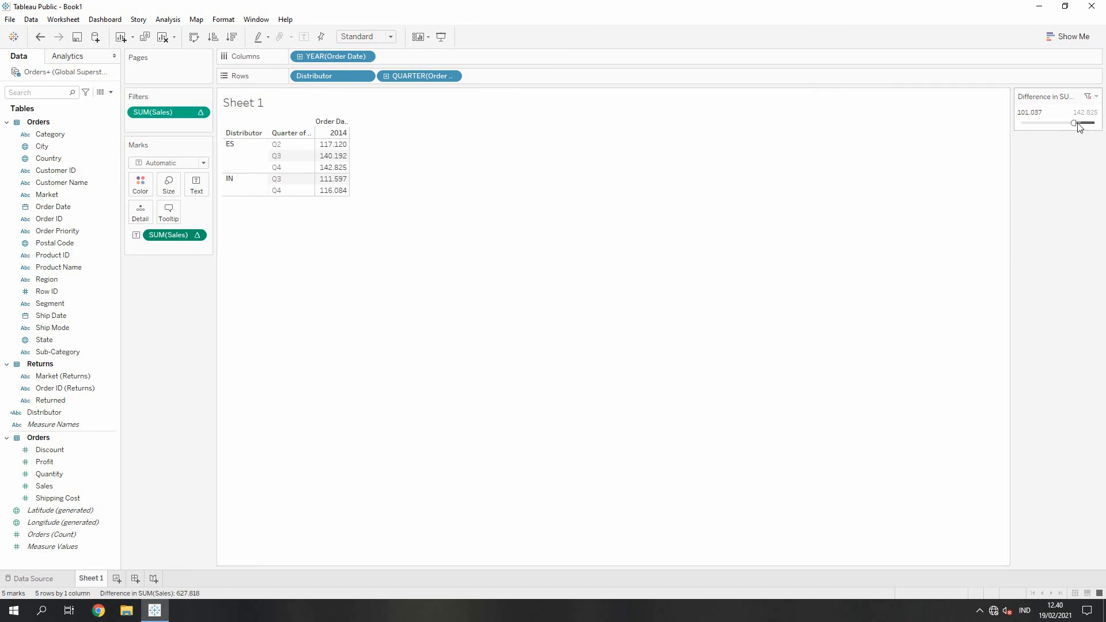
{"action": "left_click_drag", "start_coordinate": [1075, 123], "coordinate": [1065, 122]}
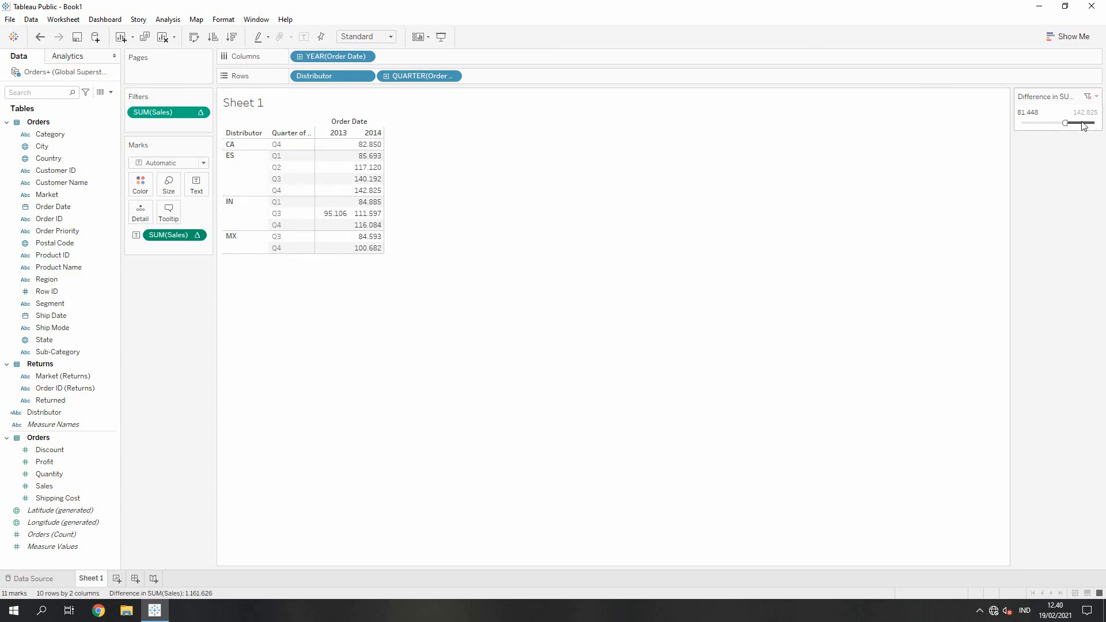
{"action": "left_click_drag", "start_coordinate": [1065, 123], "coordinate": [1046, 121]}
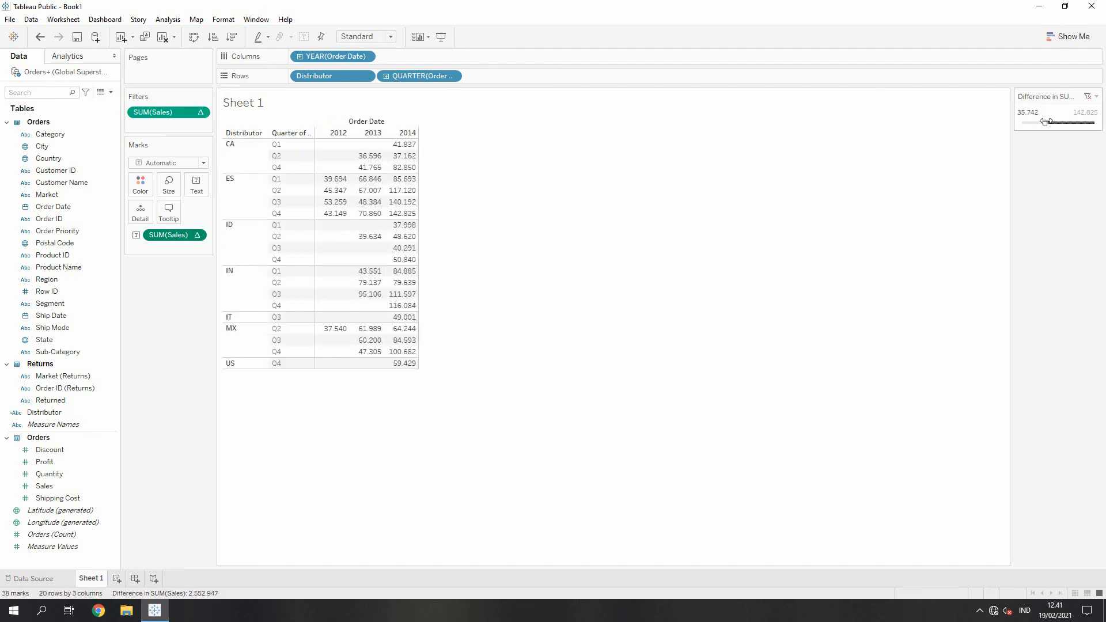